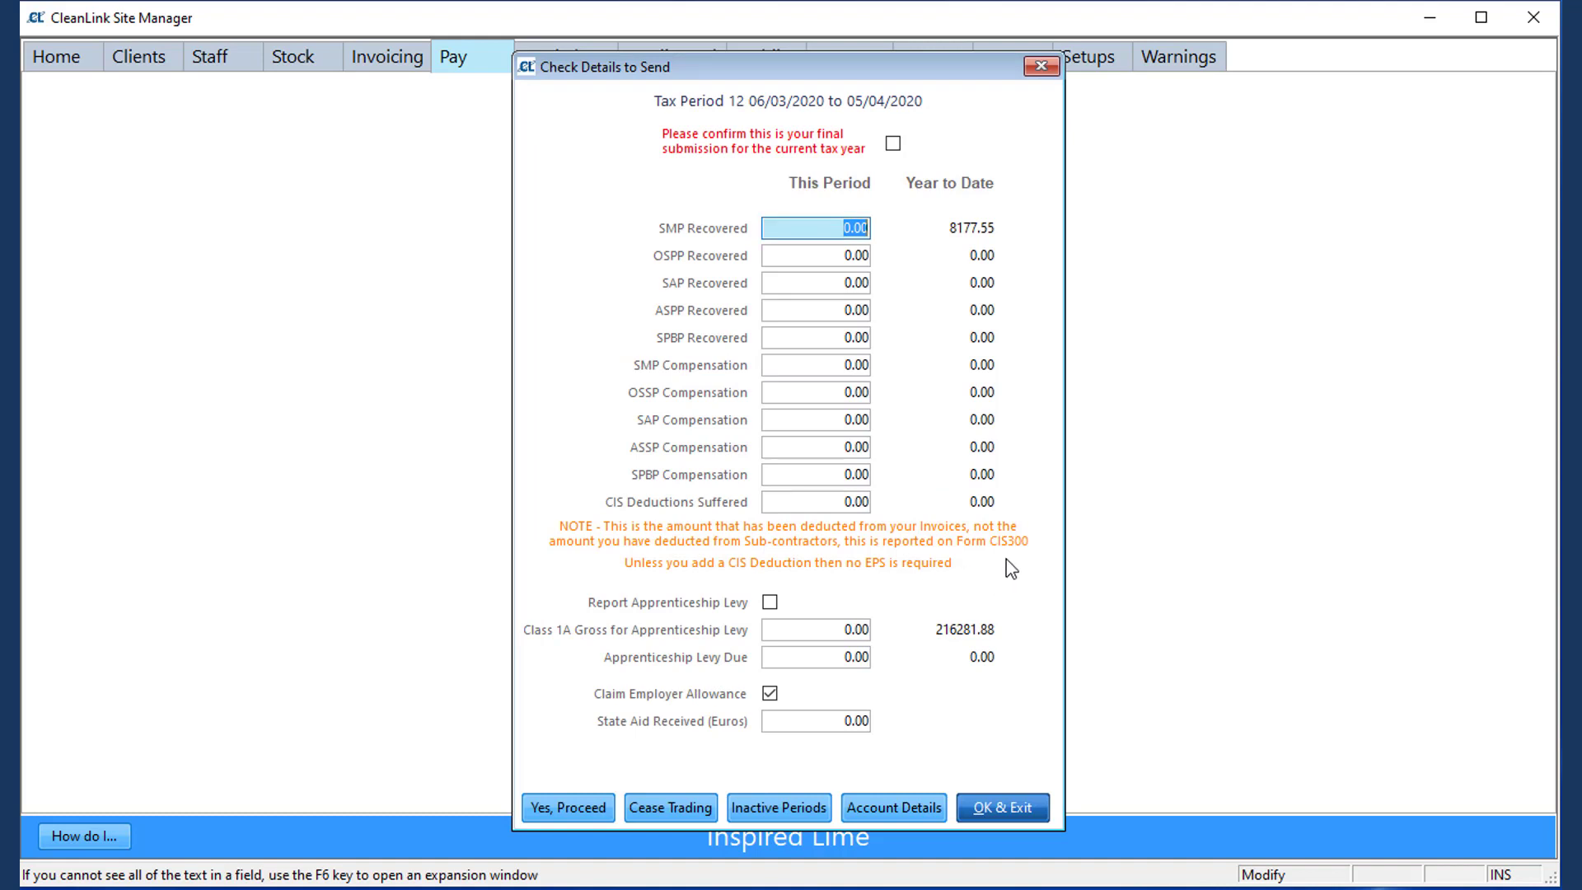
# Step: Confirm the final submission for the tax year, create the RTI submission file and transmit it to HMRC
pyautogui.click(893, 144)
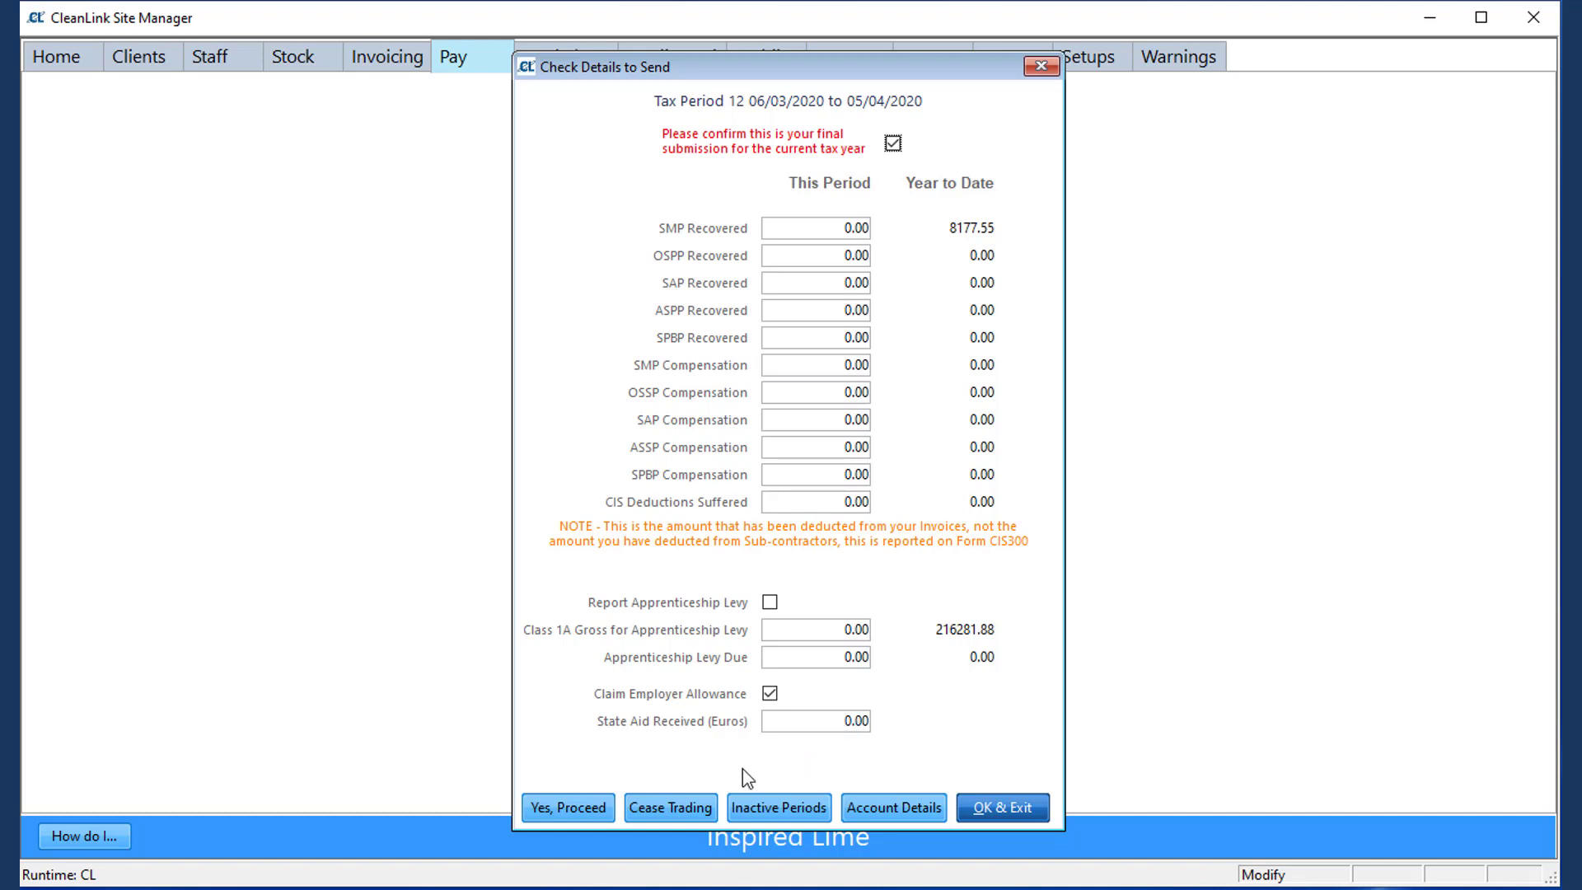
pyautogui.click(597, 809)
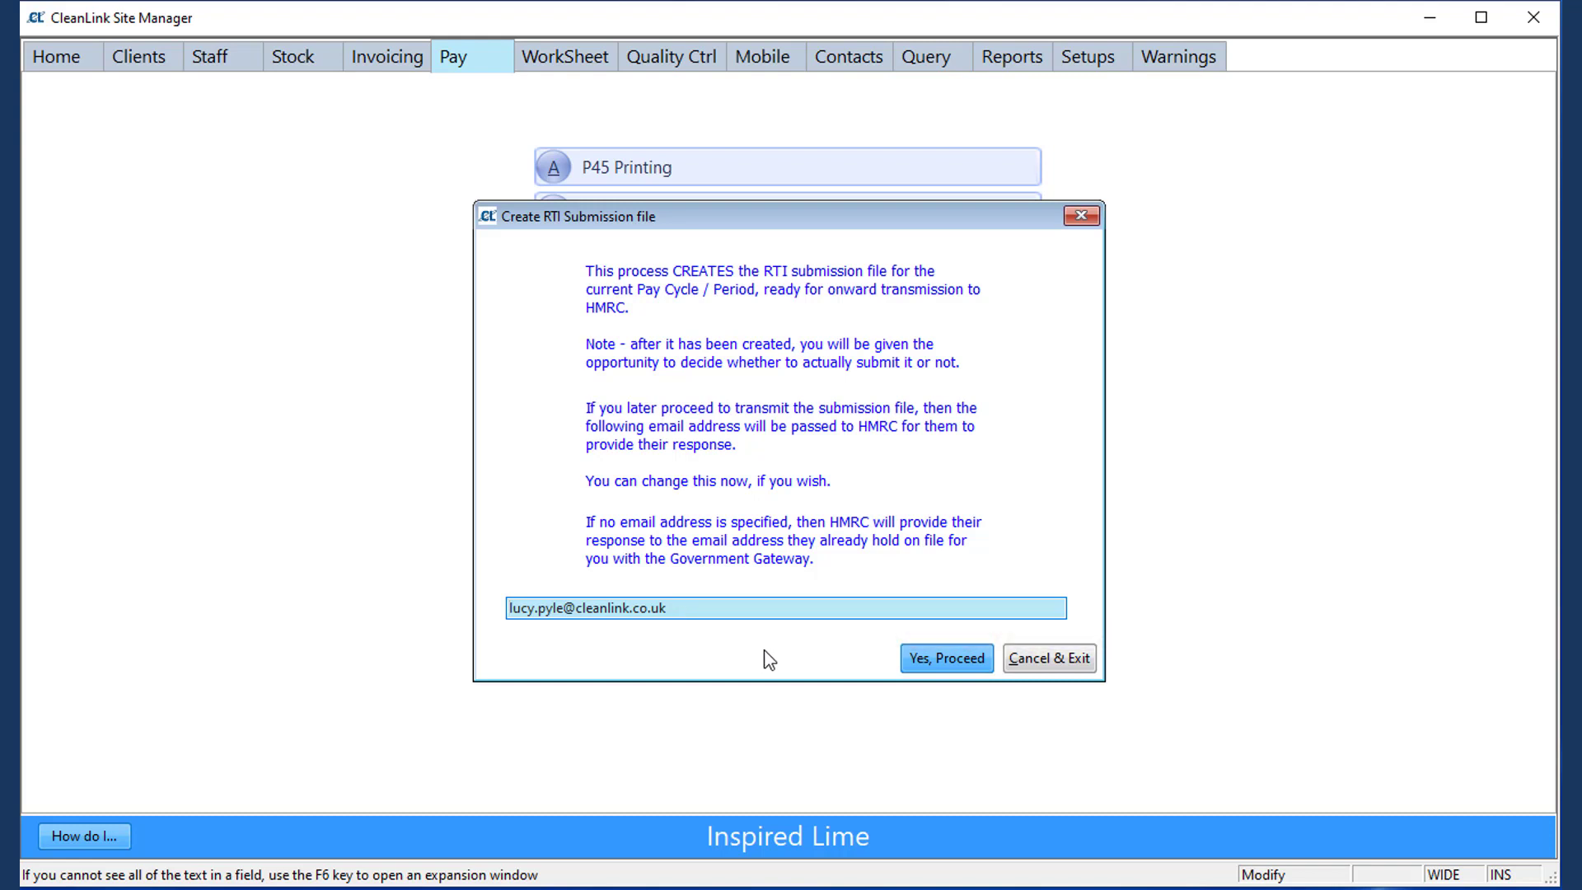
pyautogui.click(919, 659)
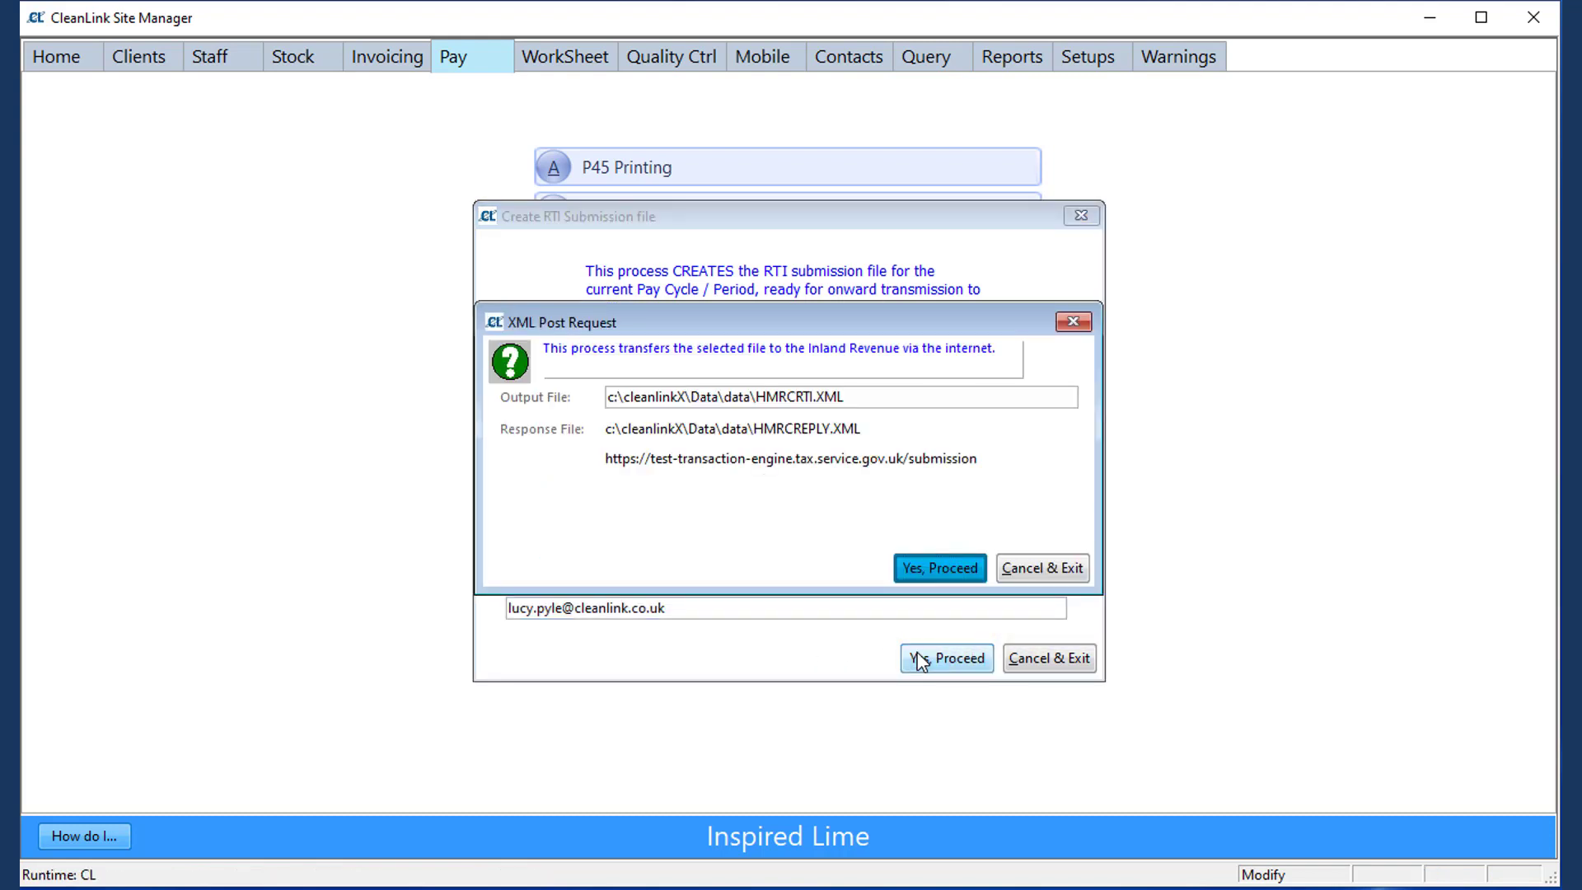
pyautogui.click(930, 577)
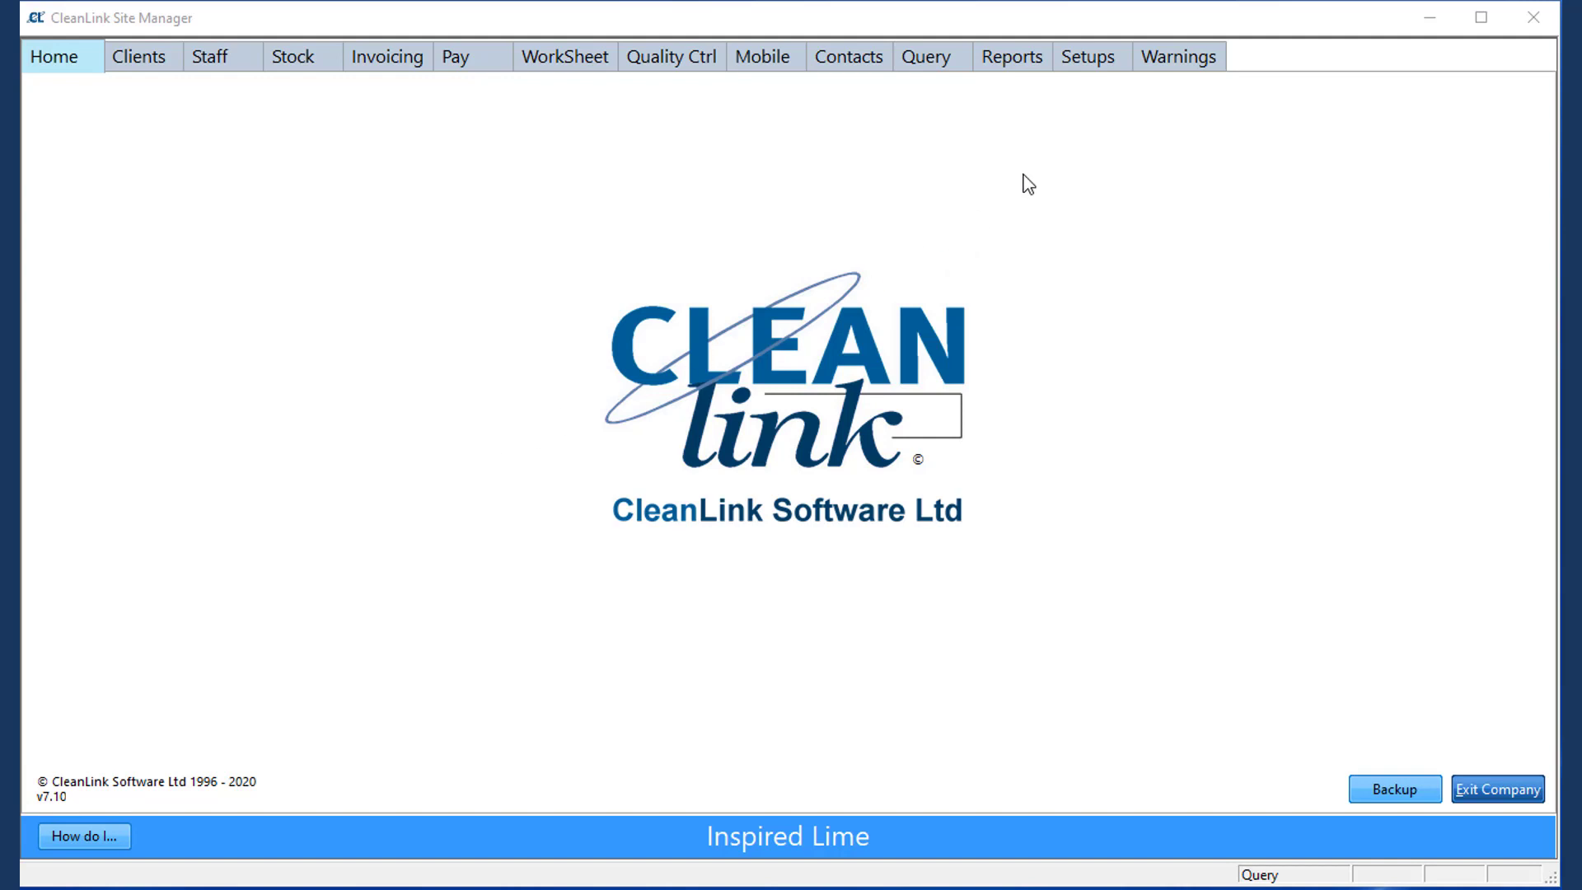
# Step: Review the PAYE parameters and the NI parameters effective from 06/04/2020 in the PAYE, NI and staff setups
pyautogui.click(1099, 69)
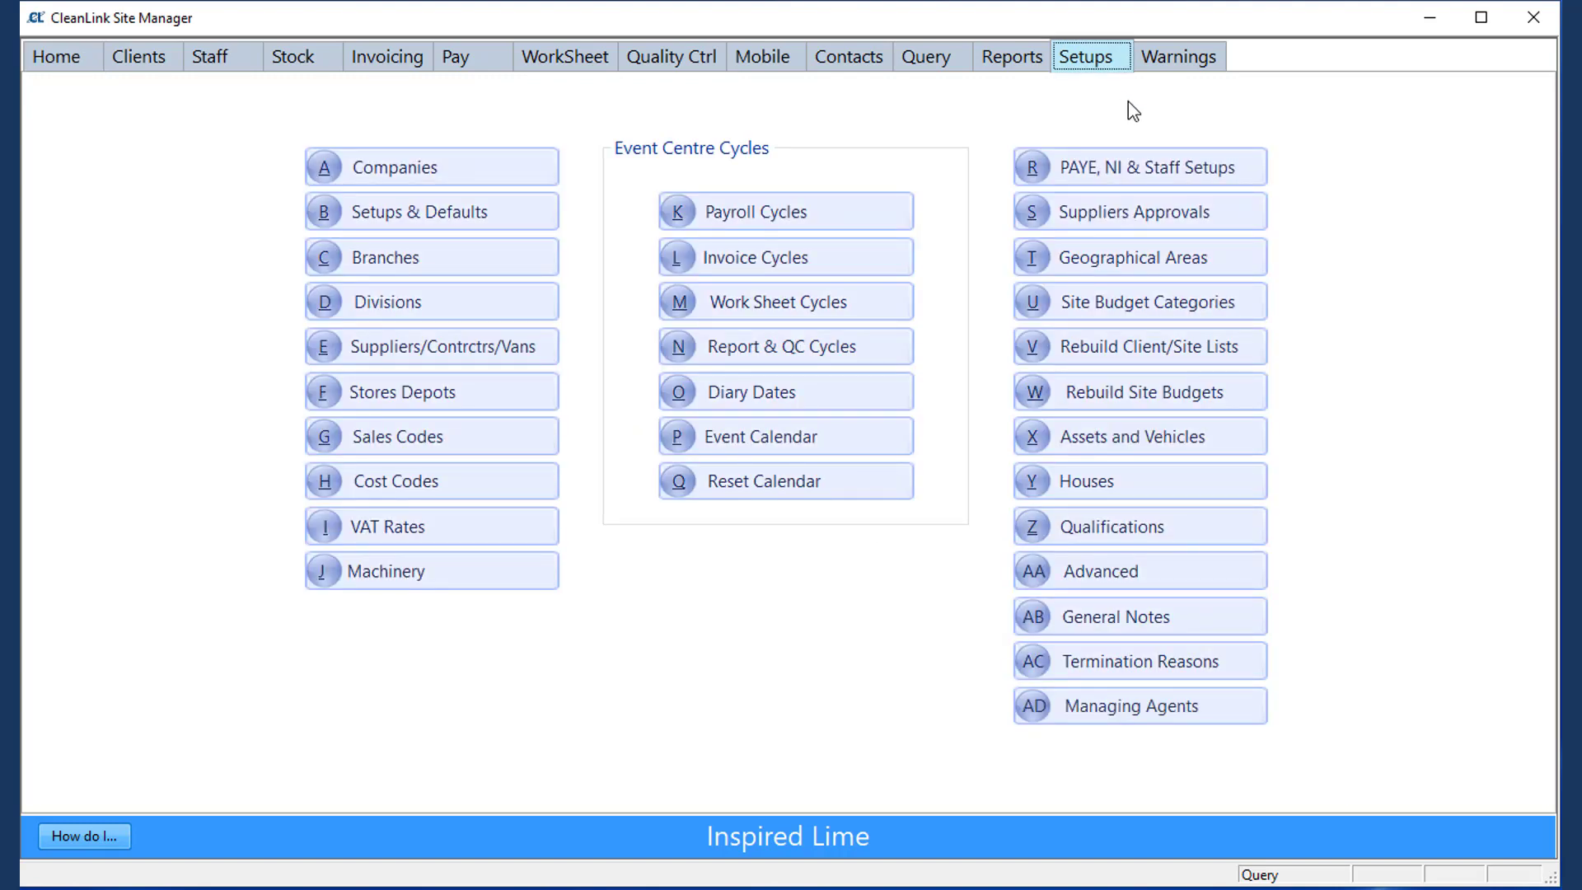
pyautogui.click(1238, 183)
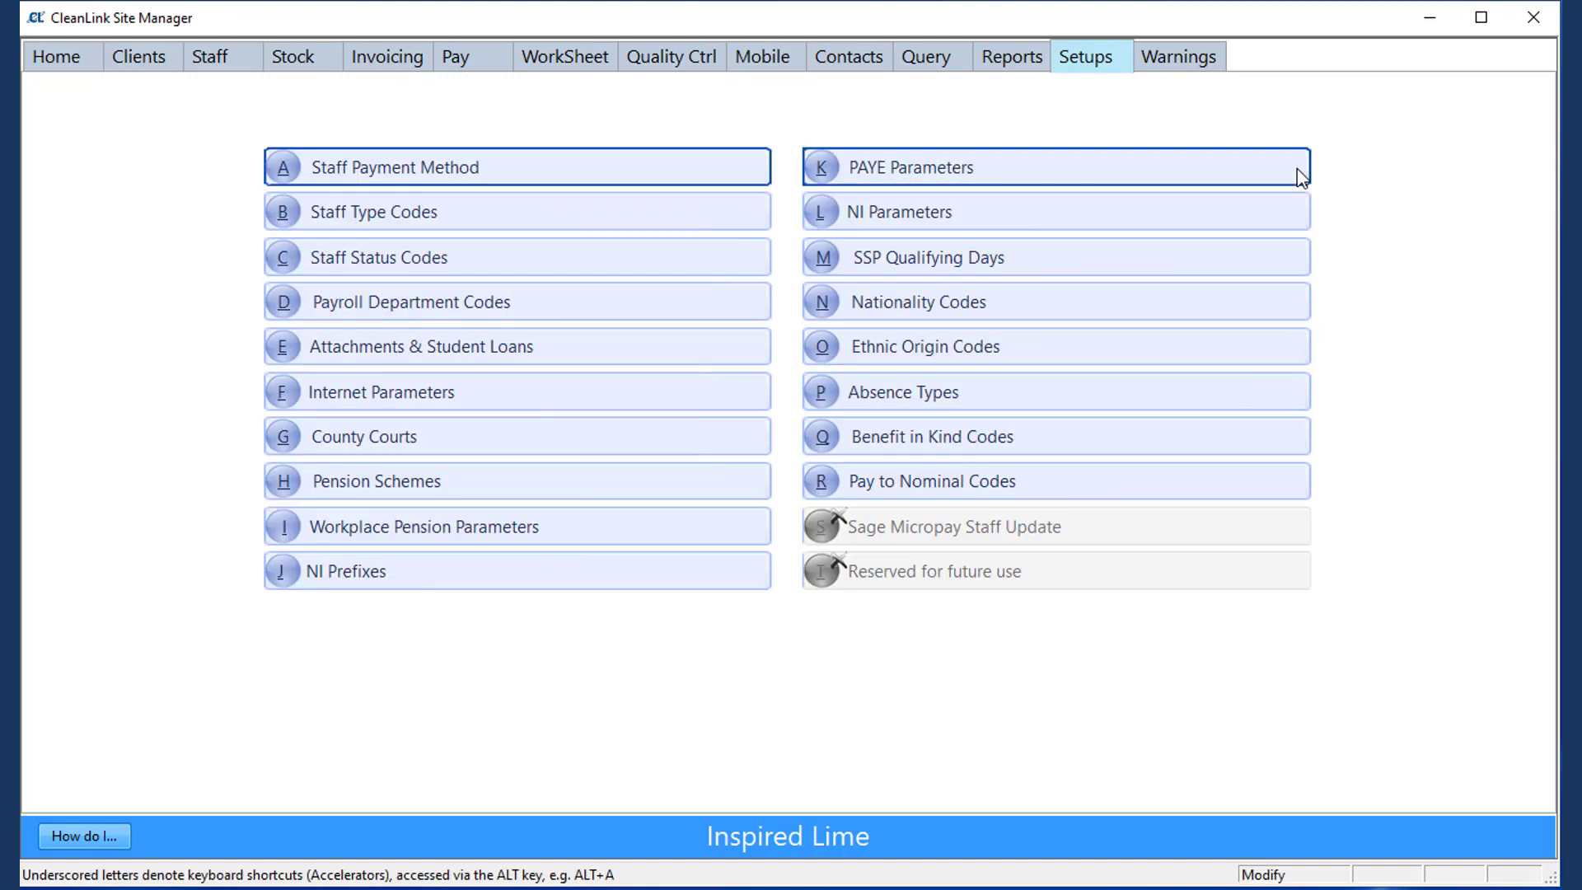
pyautogui.click(1259, 173)
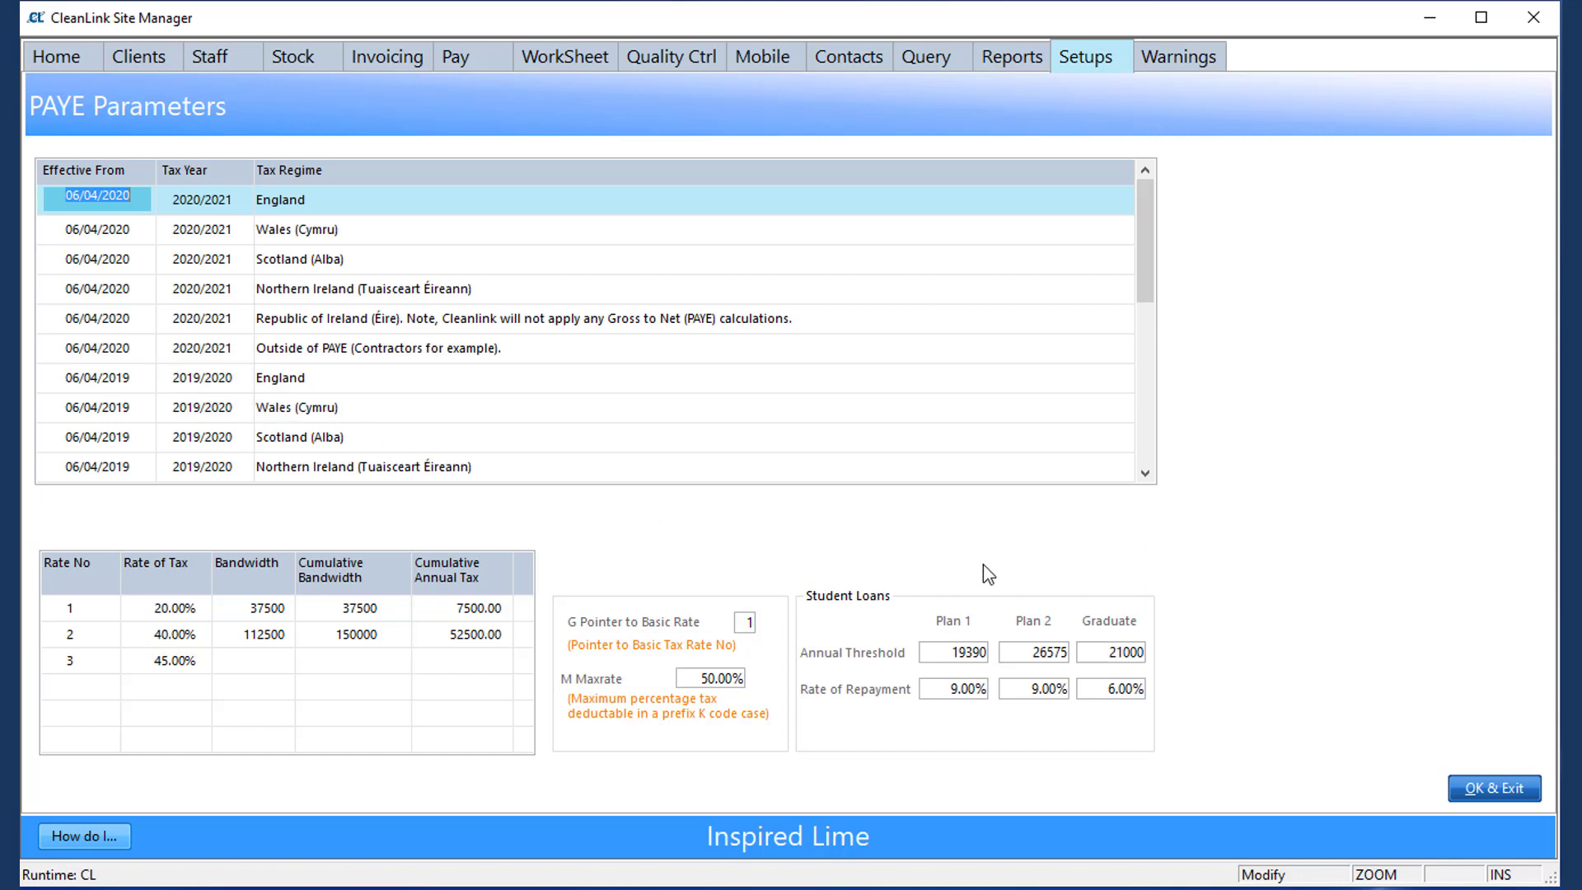
pyautogui.click(1490, 783)
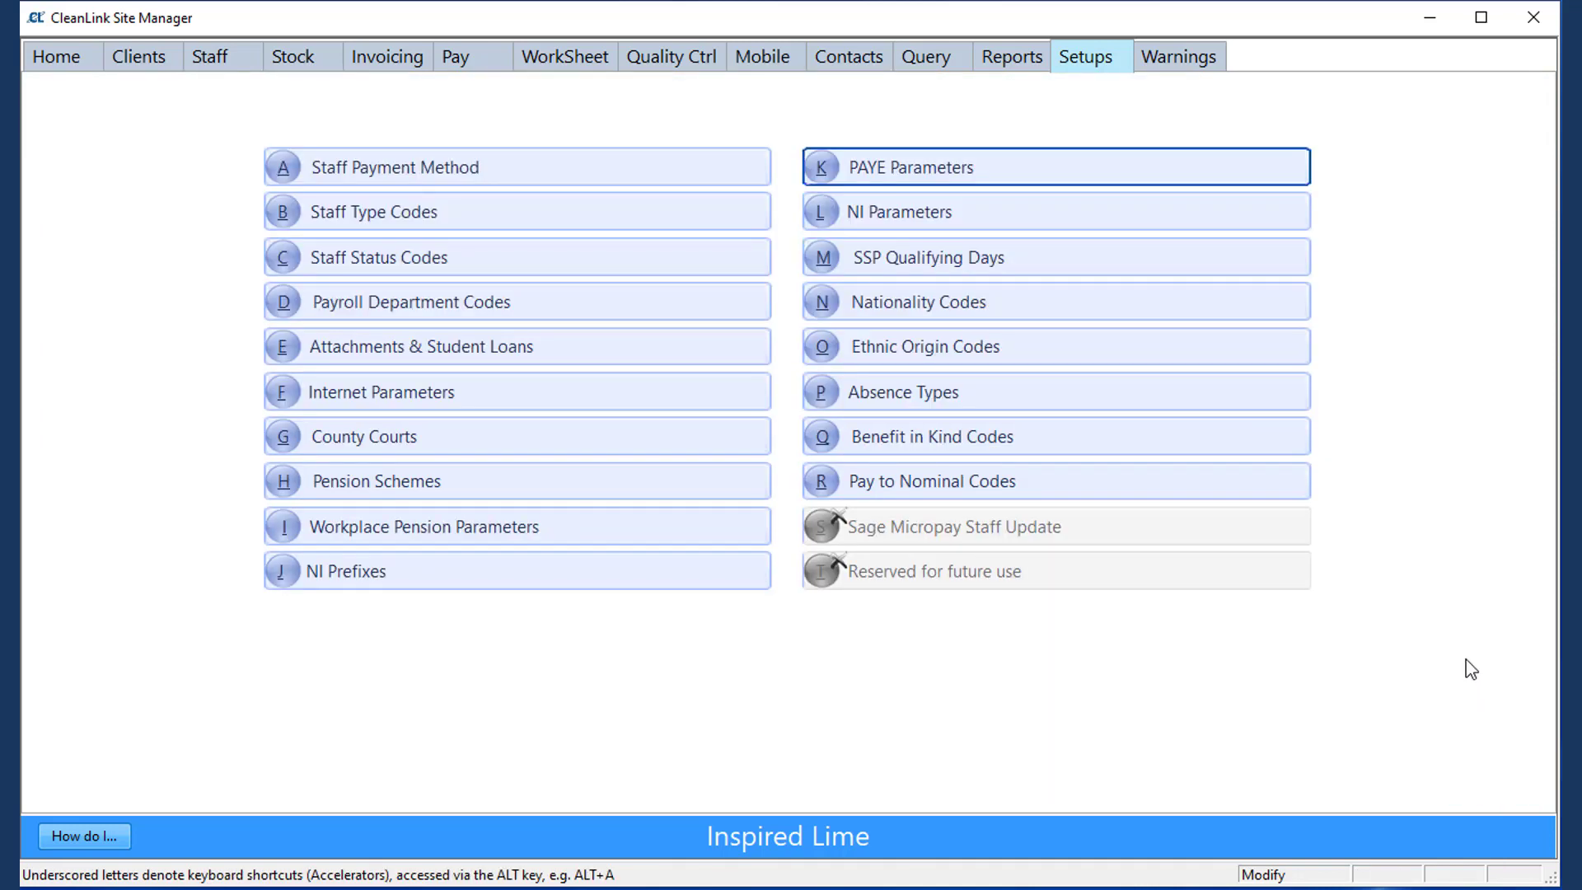
pyautogui.click(1250, 218)
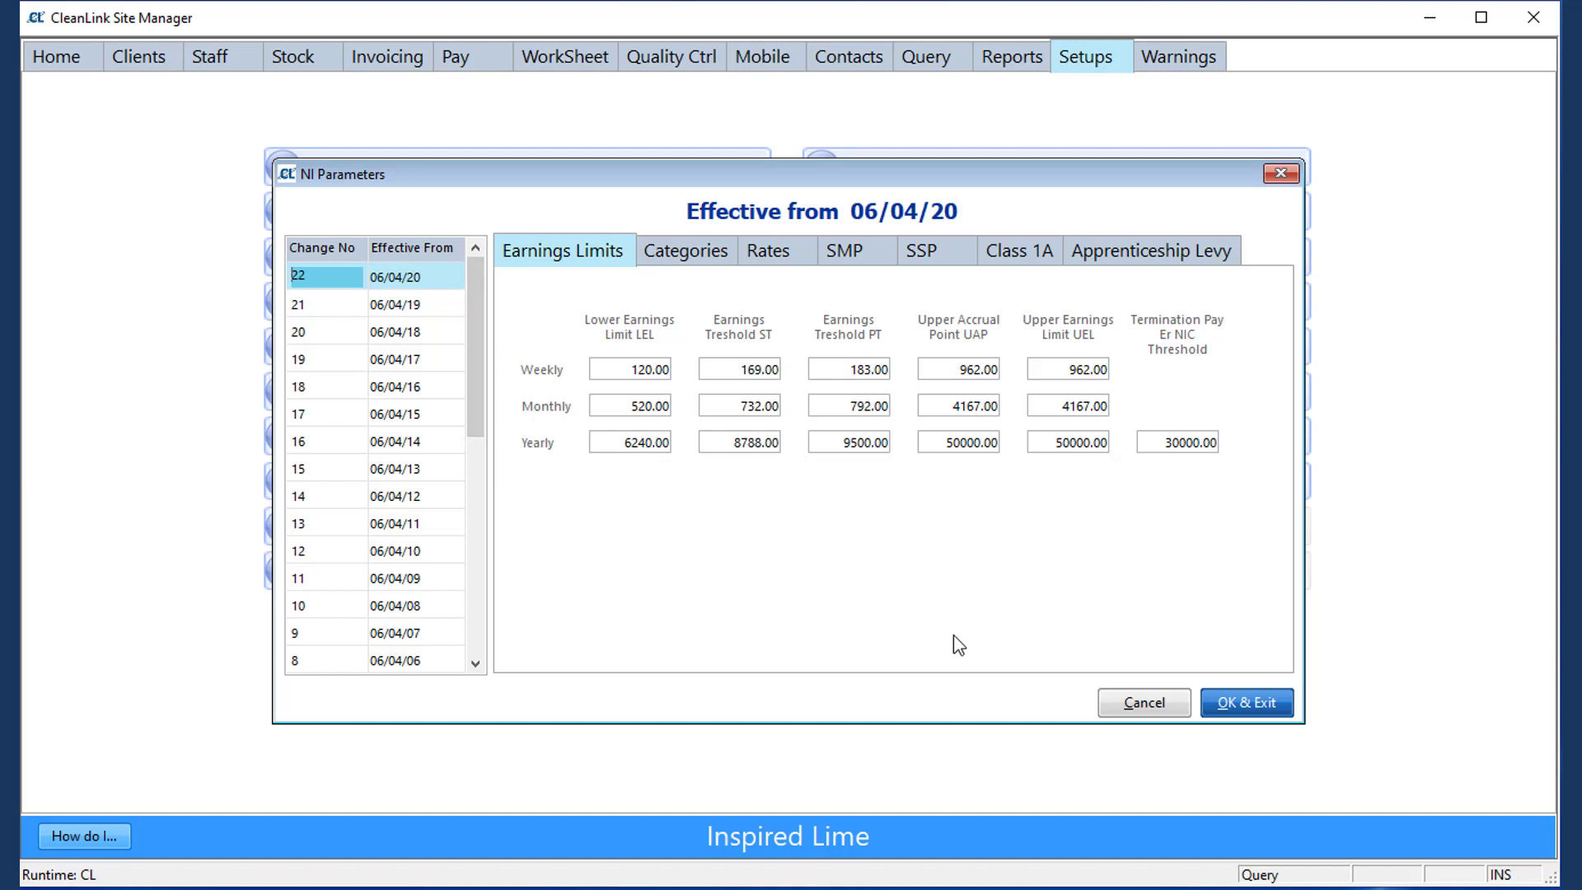
pyautogui.click(1244, 706)
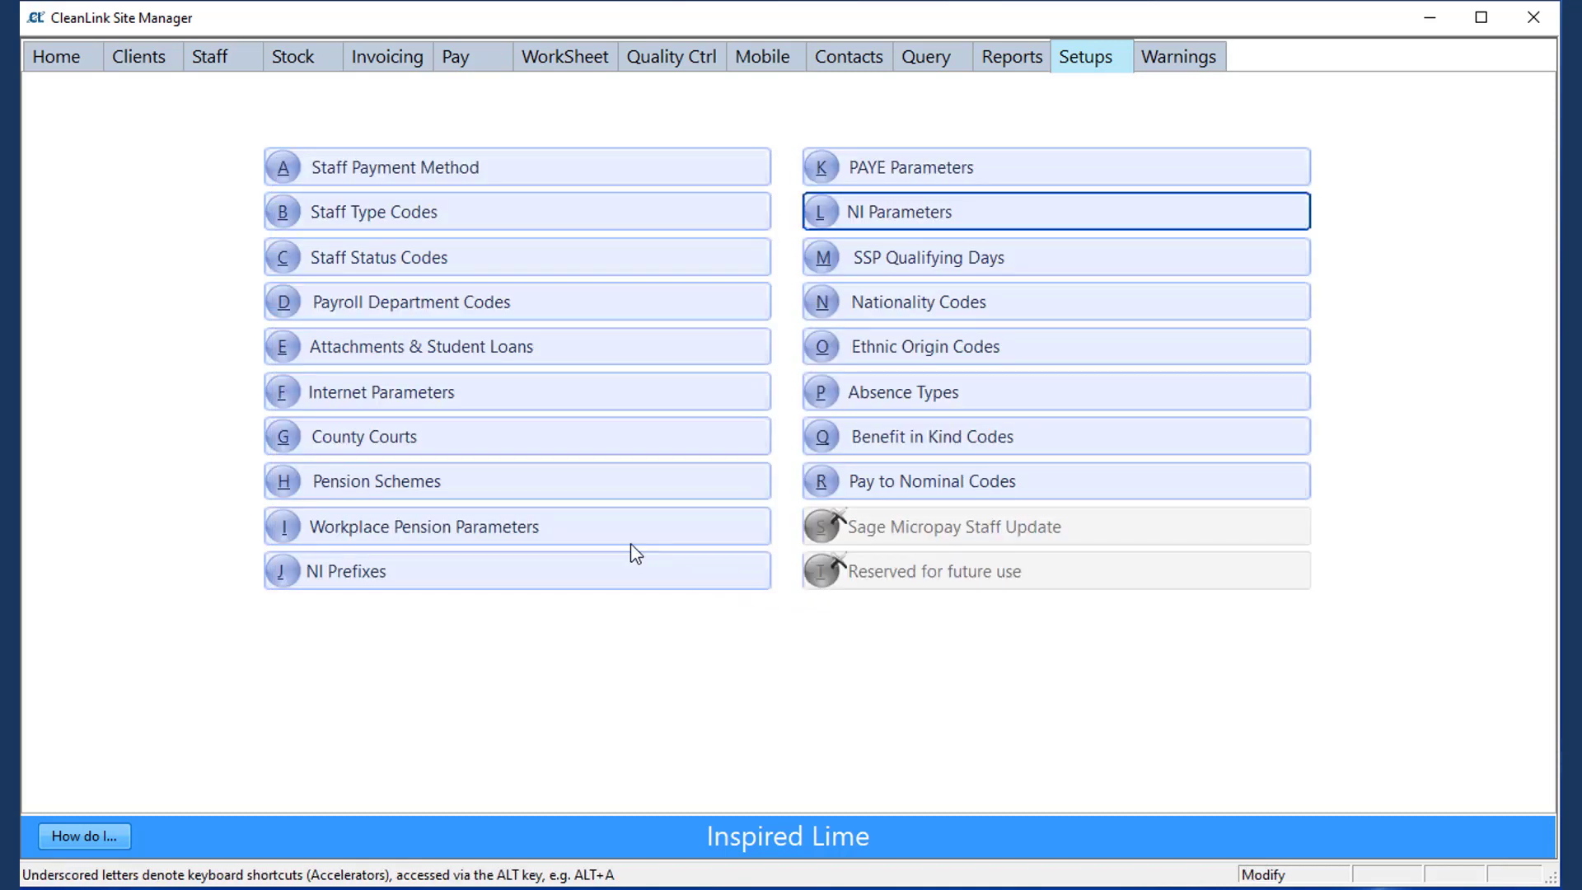
# Step: Check the global workplace pension parameters and their annual earnings thresholds
pyautogui.click(592, 534)
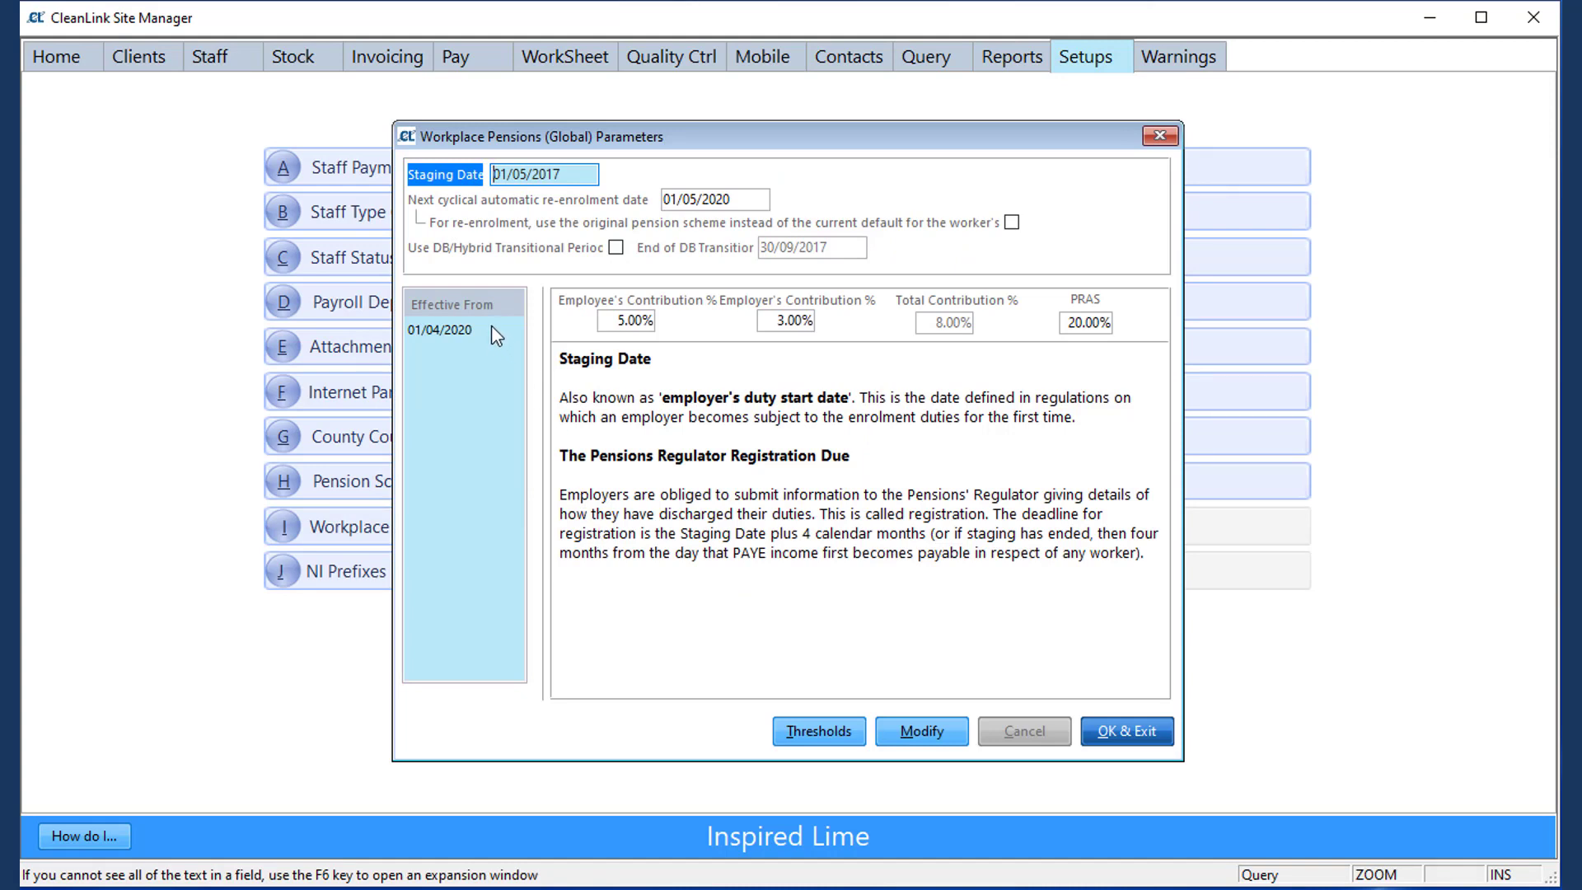
pyautogui.click(793, 736)
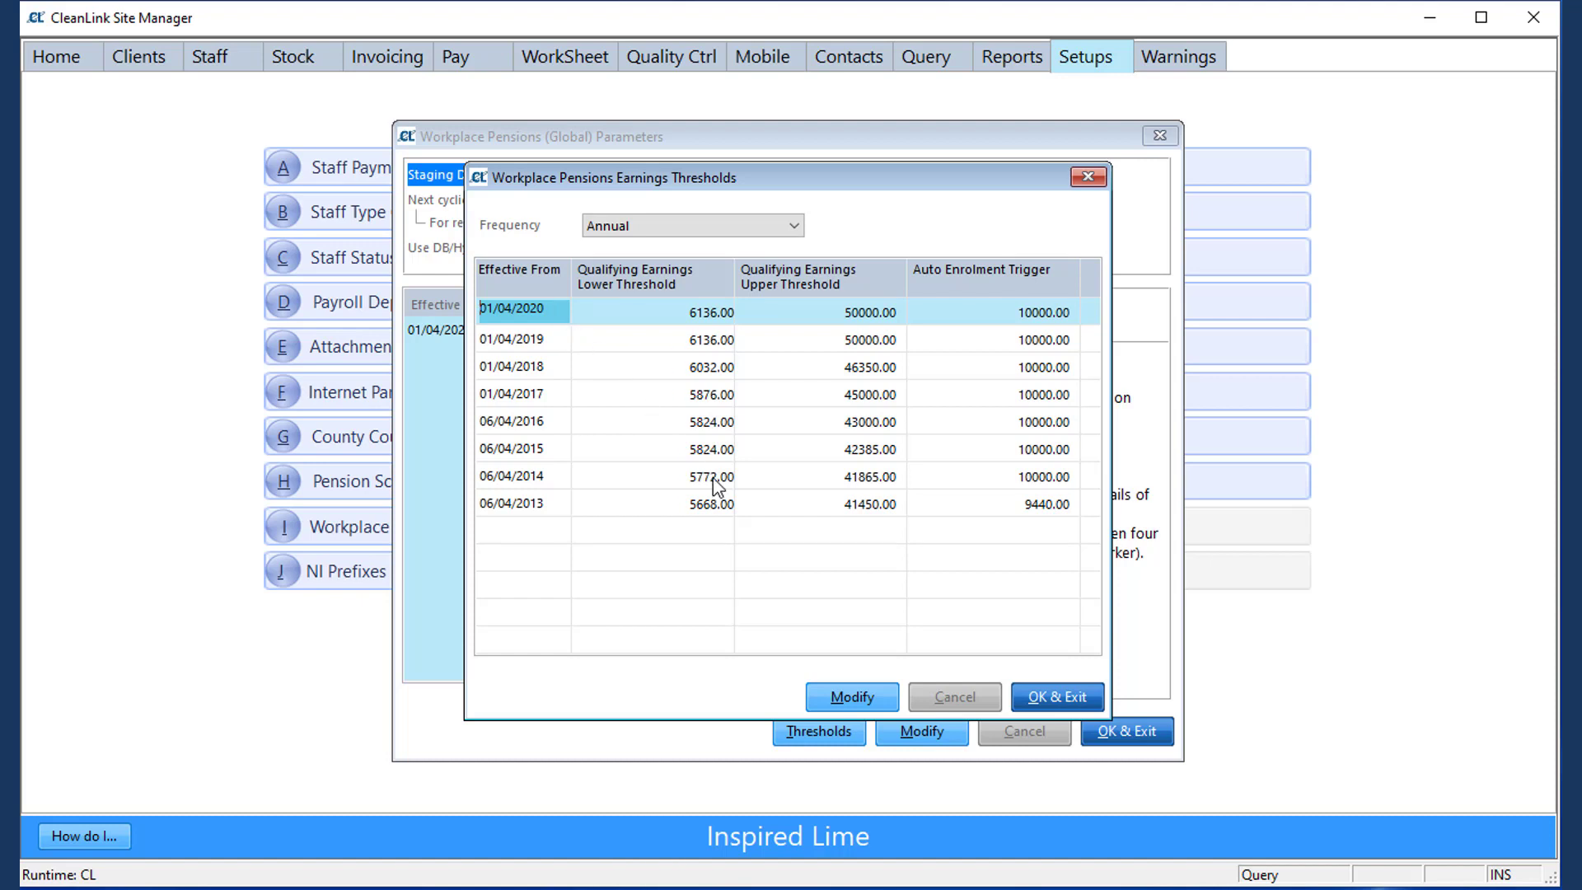
pyautogui.click(1052, 705)
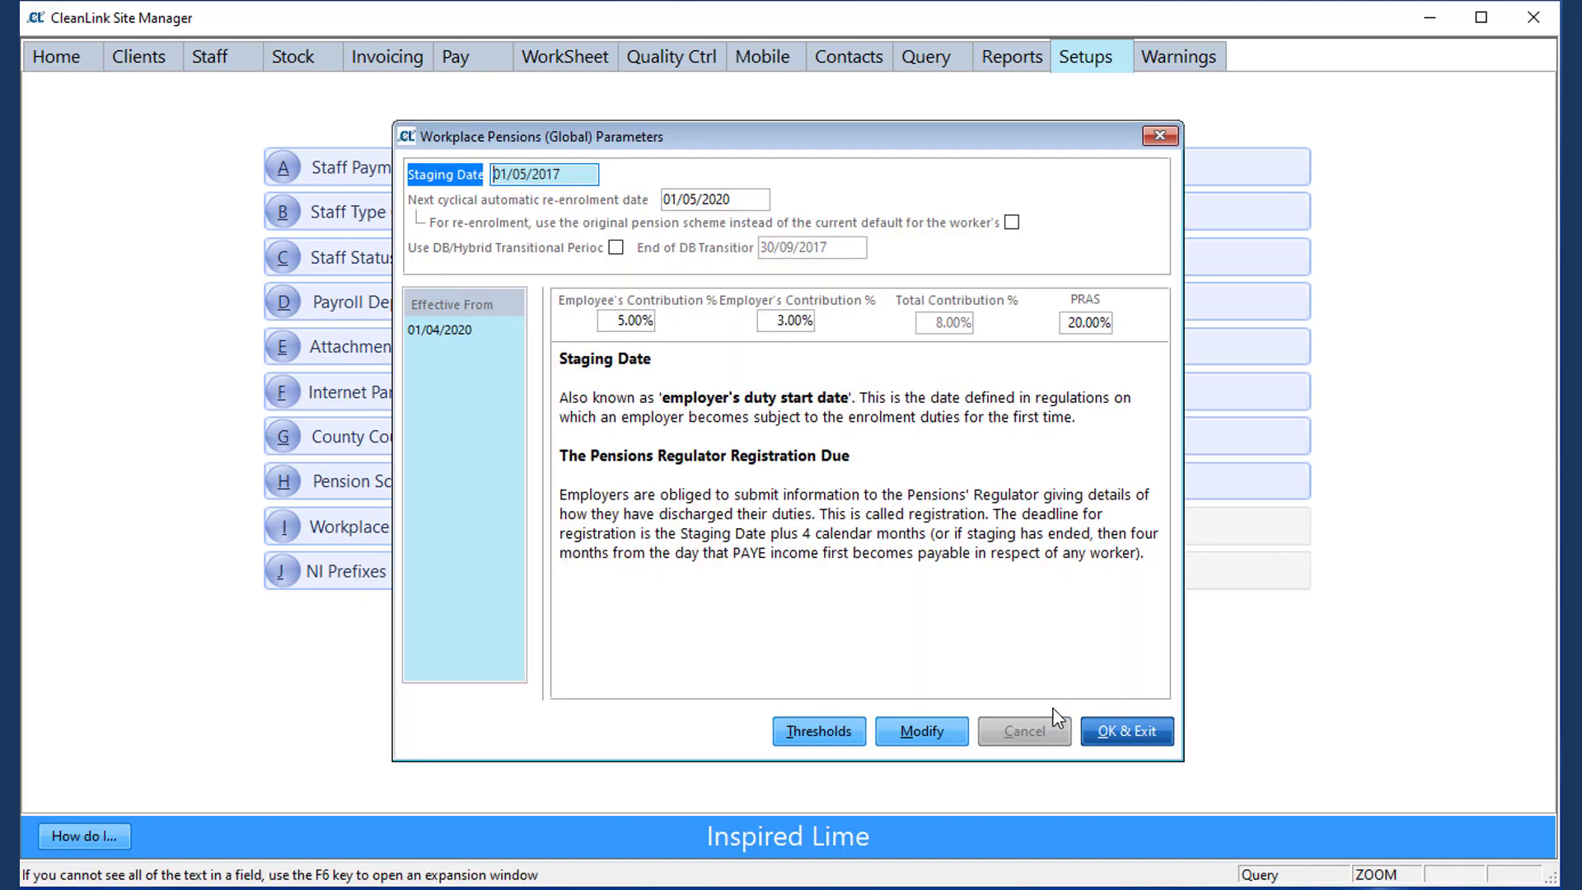
pyautogui.click(1096, 736)
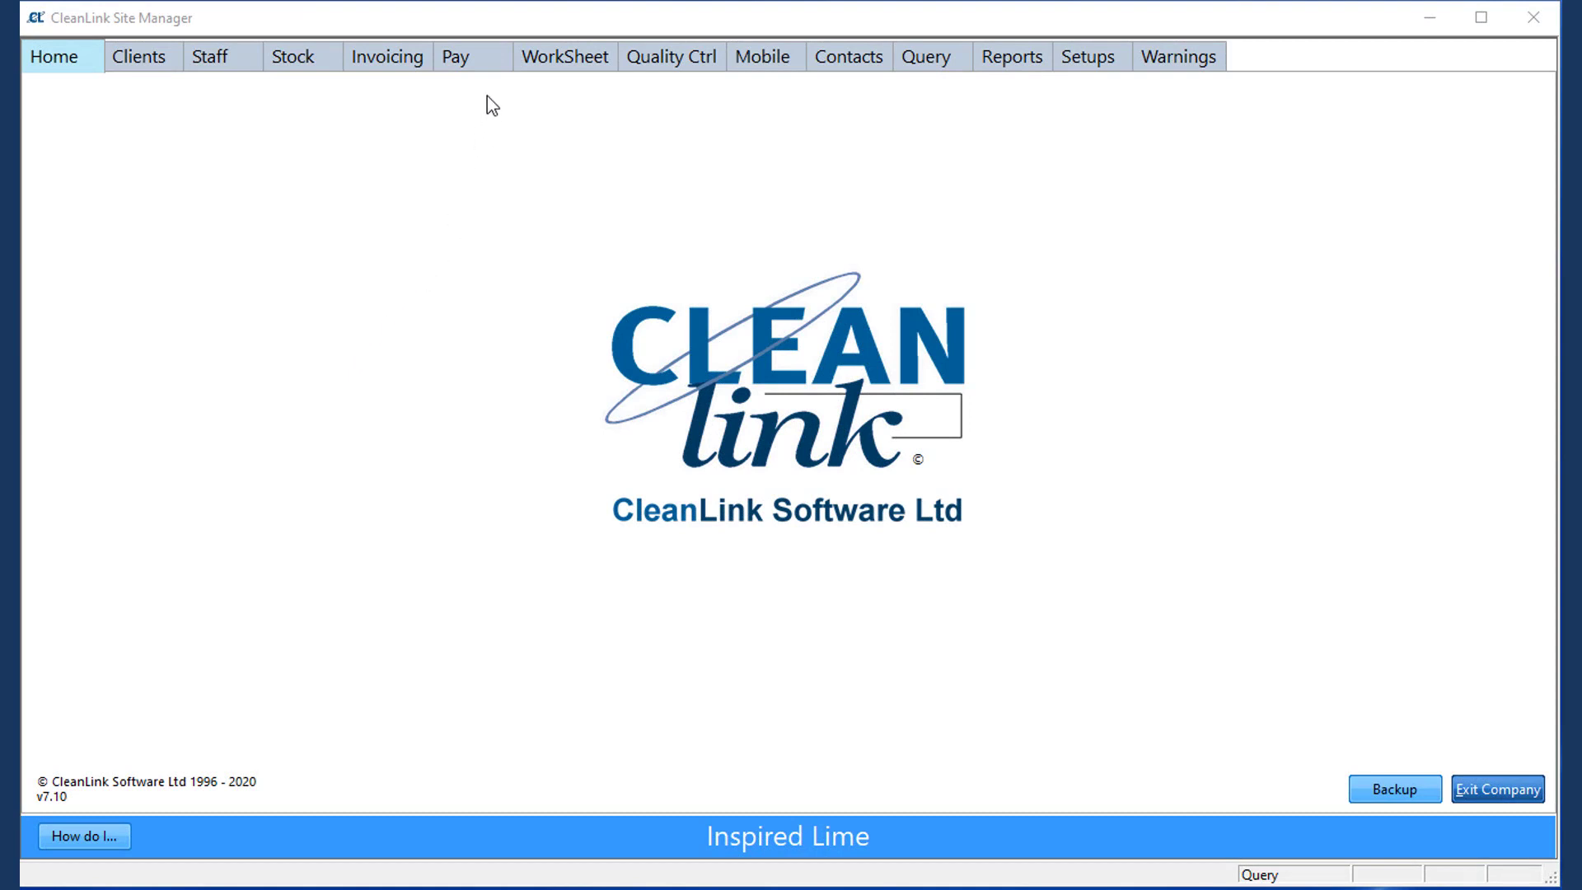
# Step: Start the year-end Update Tax Codes and Clear Down routine for all pay cycles and acknowledge the backup reminder
pyautogui.click(497, 57)
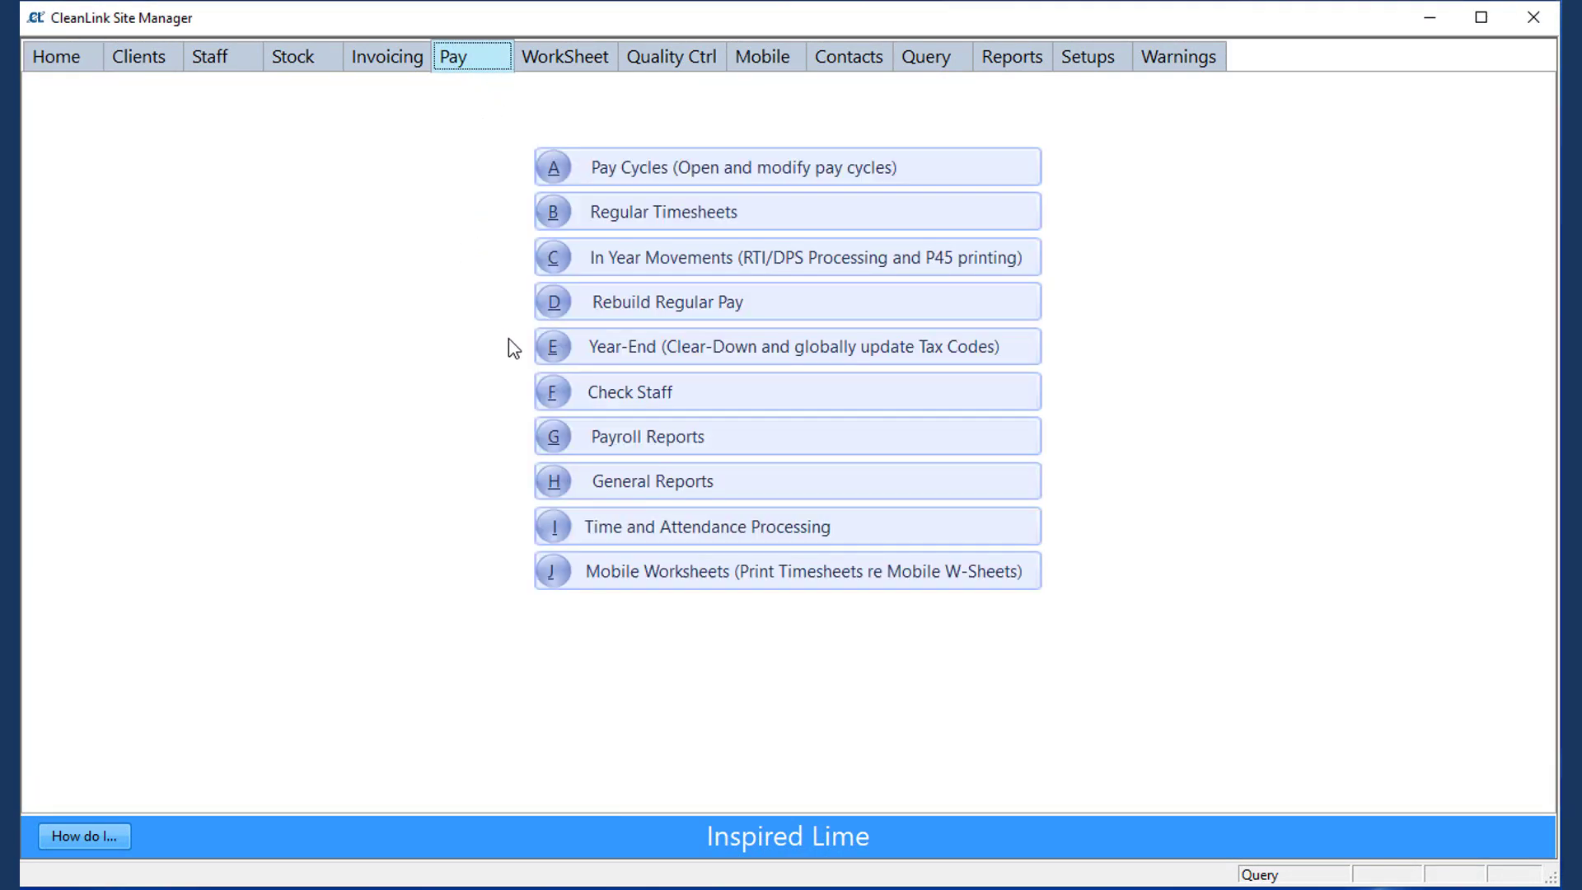
pyautogui.click(574, 353)
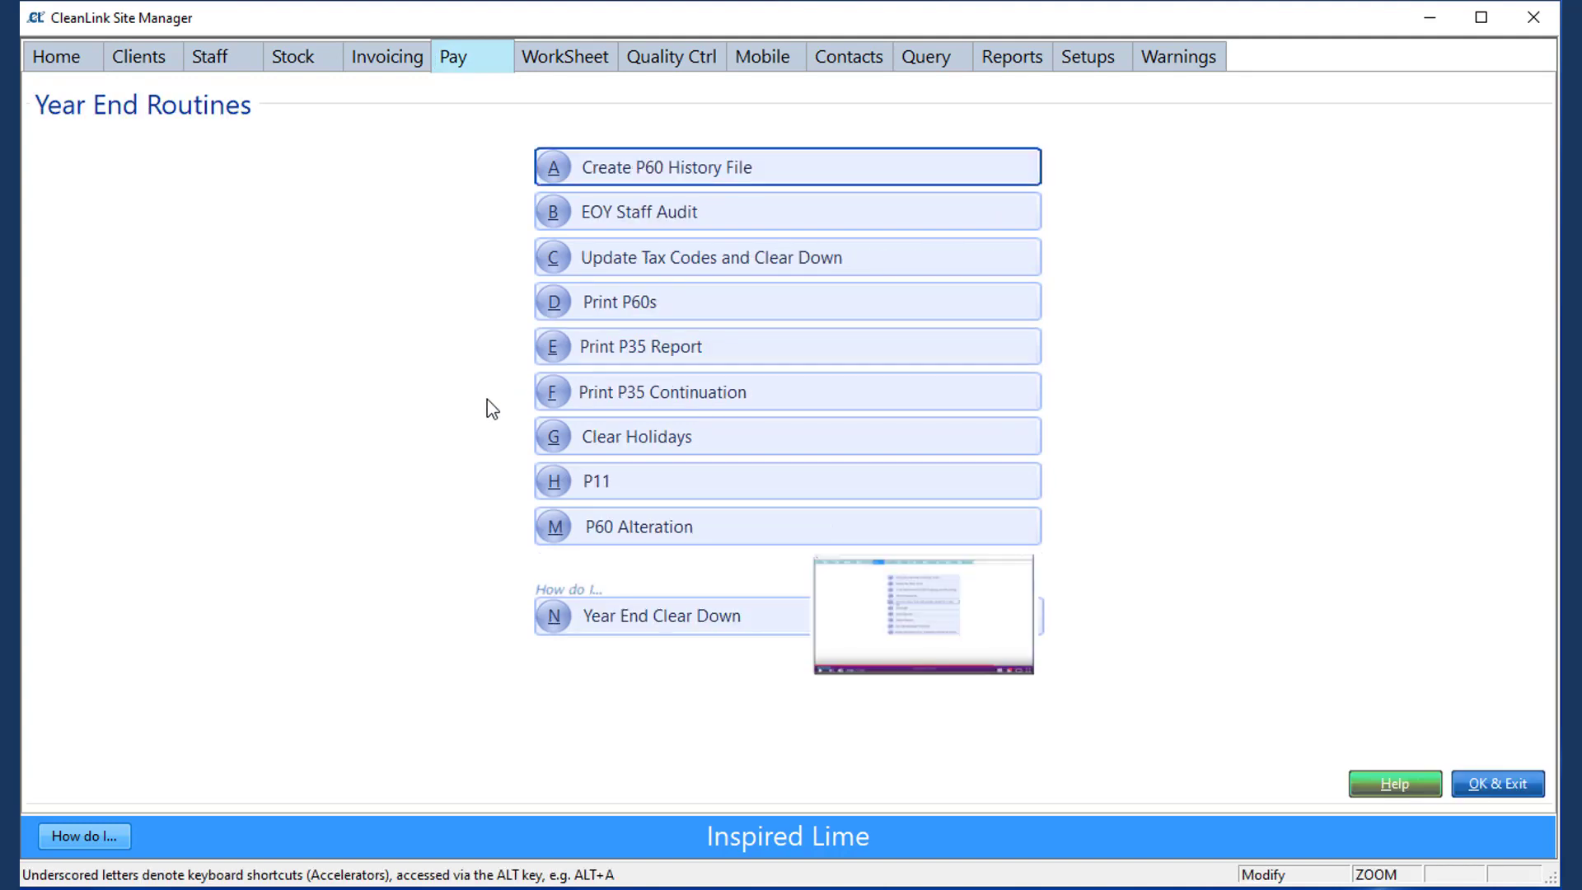
pyautogui.click(591, 267)
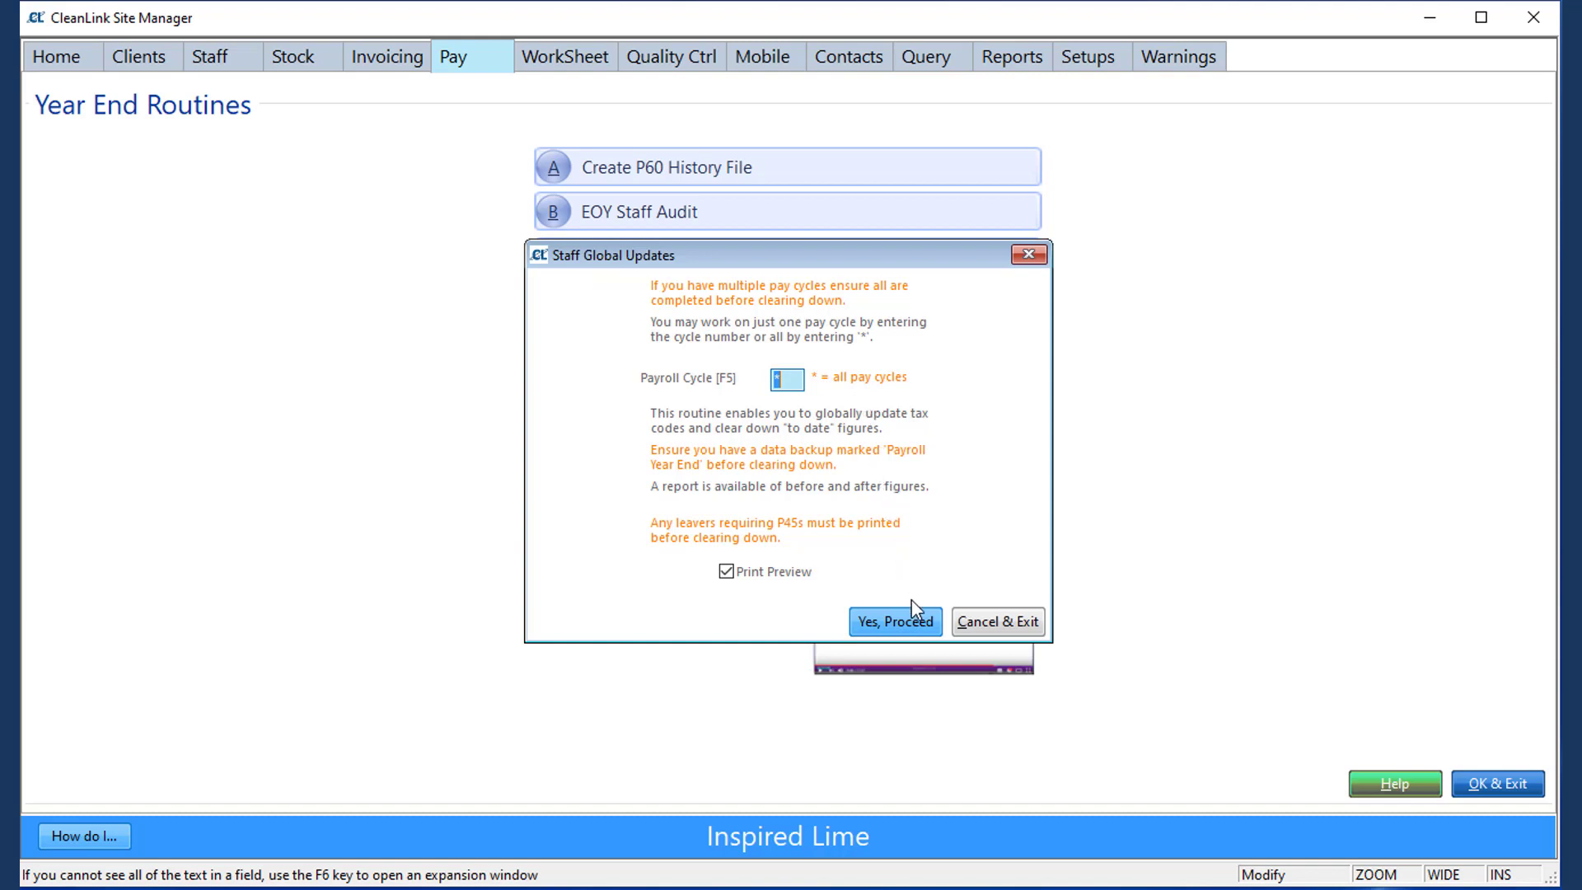
pyautogui.click(930, 628)
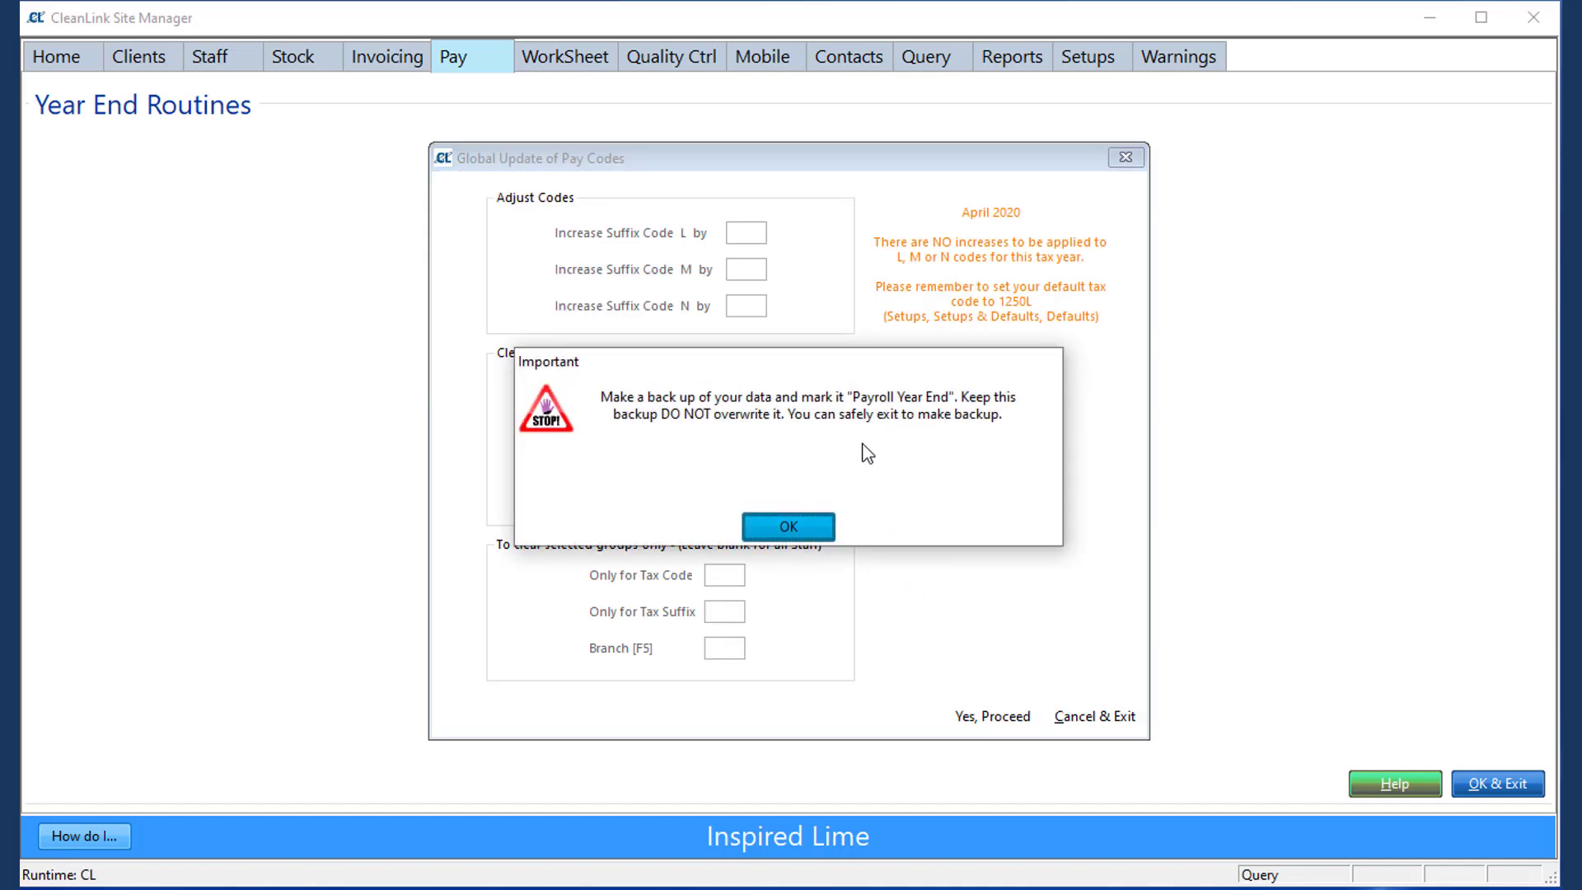
pyautogui.click(827, 526)
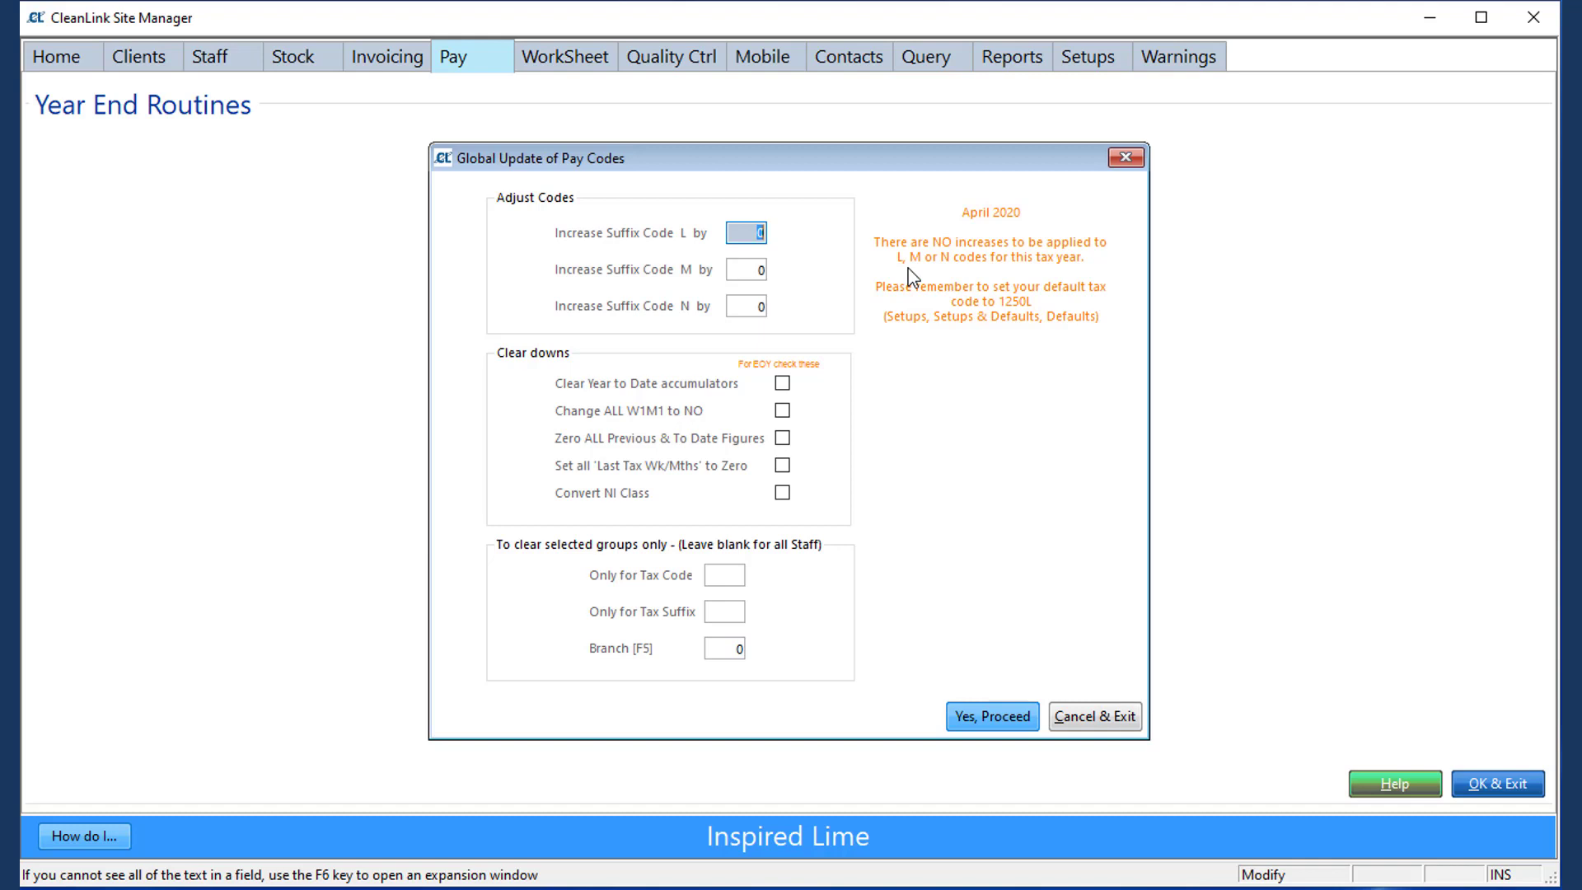
# Step: Select all five year-end clear-down options, run the staff update and print its report with Microsoft XPS Document Writer
pyautogui.click(783, 384)
pyautogui.click(783, 410)
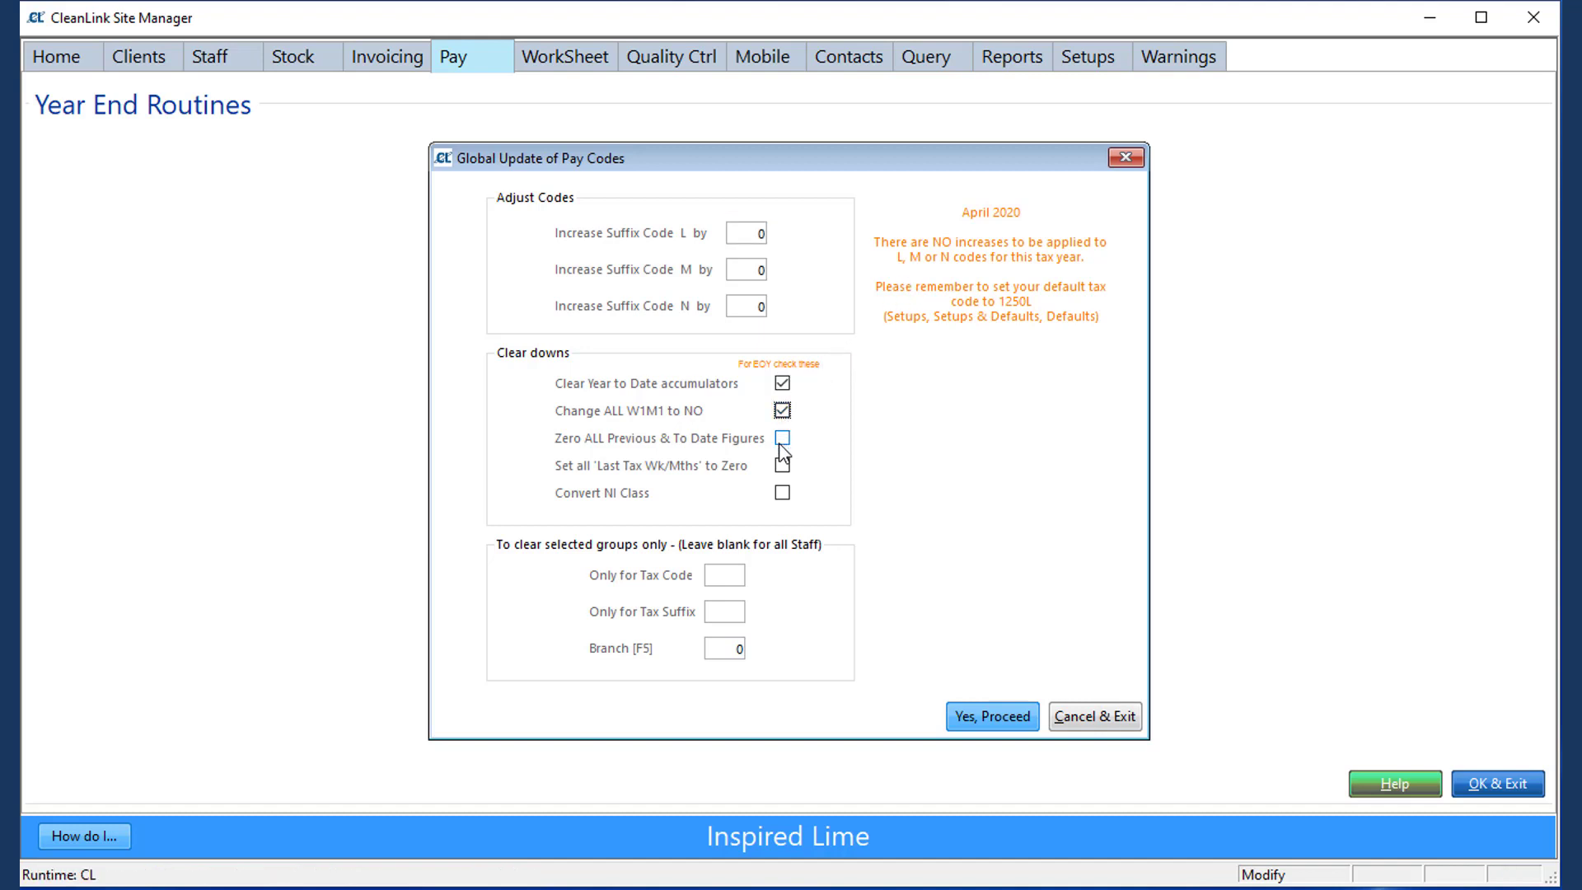
pyautogui.click(782, 438)
pyautogui.click(781, 467)
pyautogui.click(782, 493)
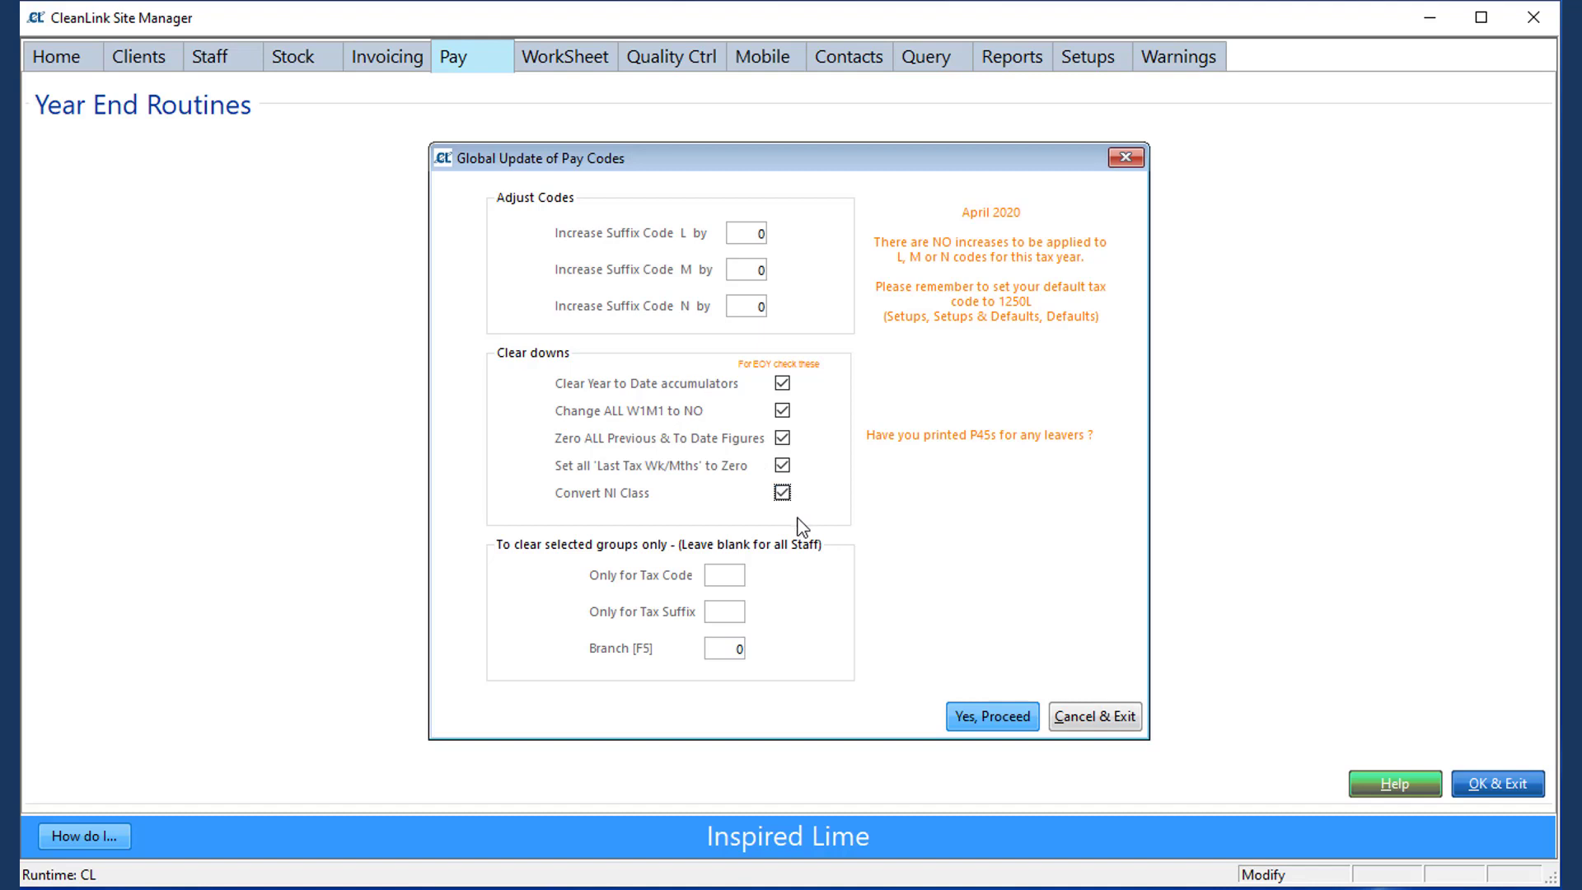
pyautogui.click(972, 714)
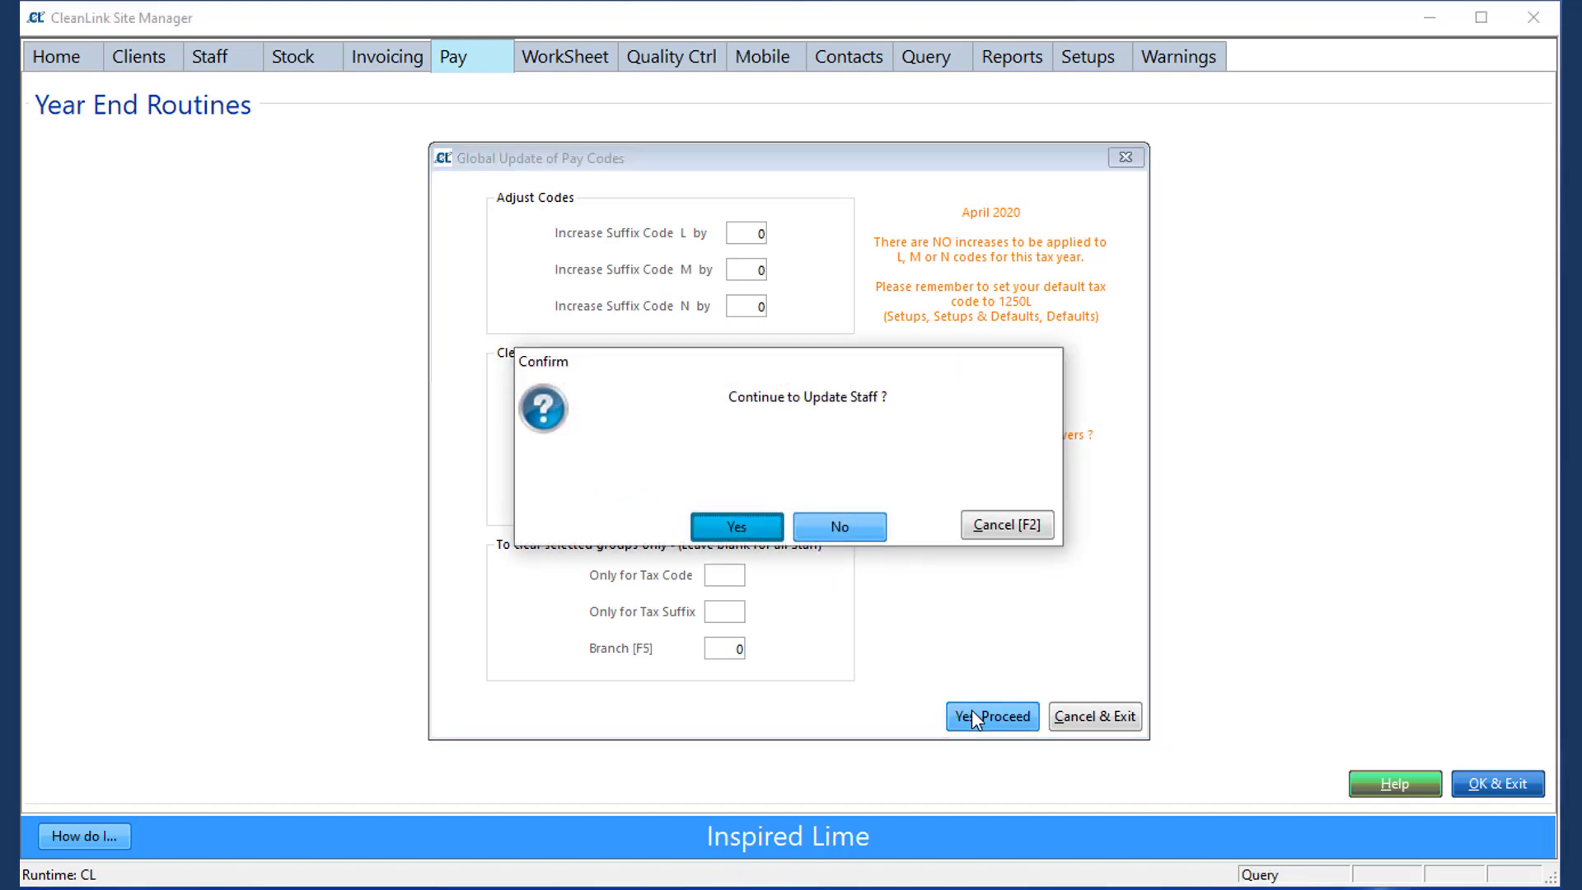
pyautogui.click(774, 534)
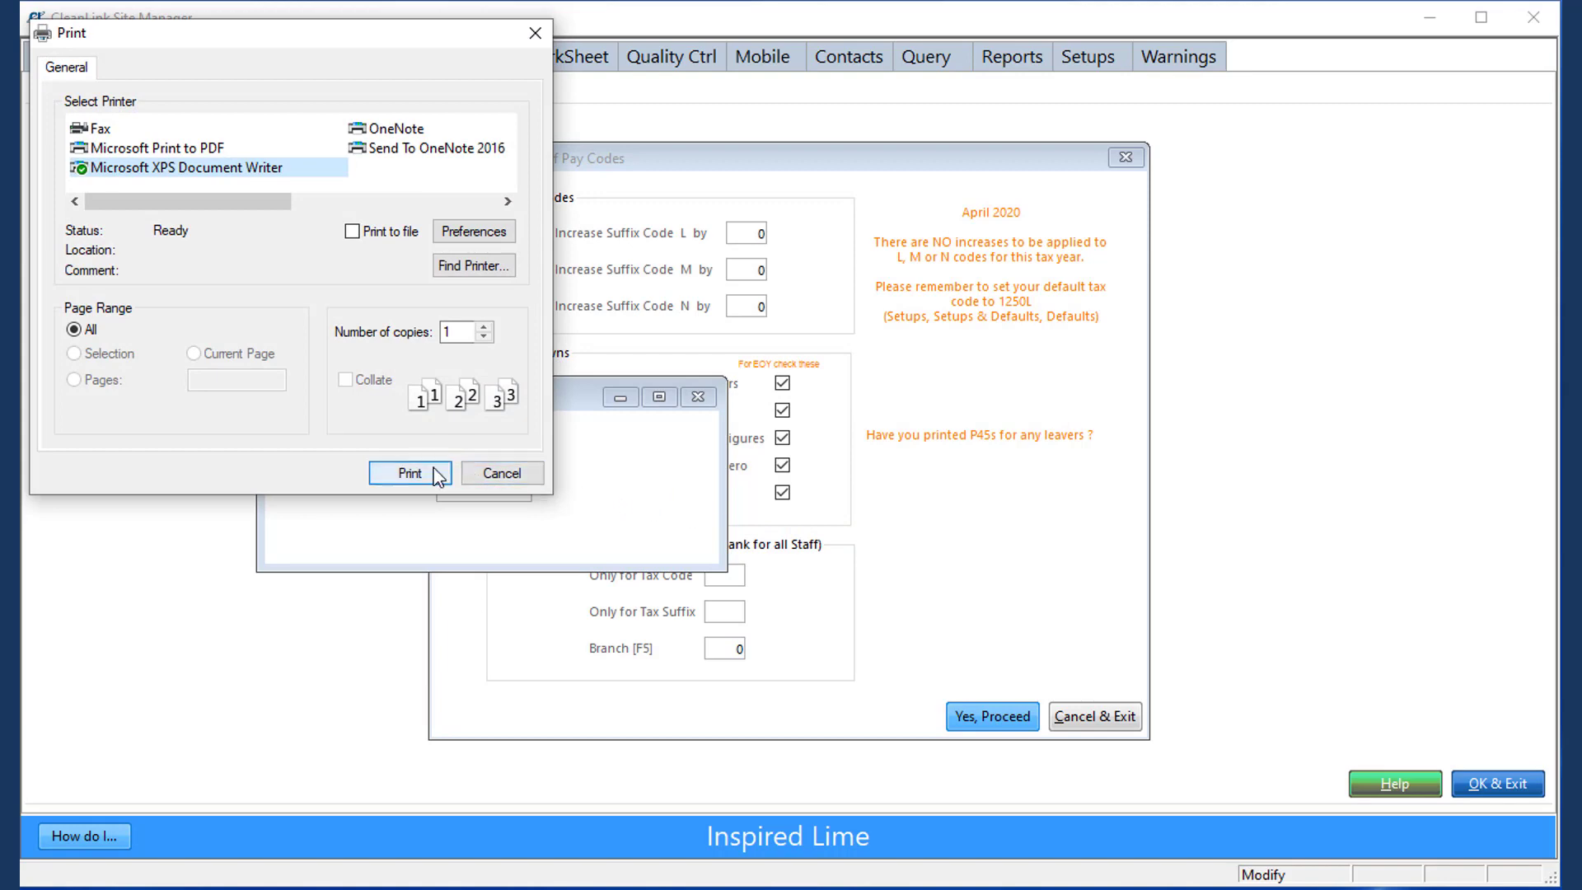
pyautogui.click(409, 473)
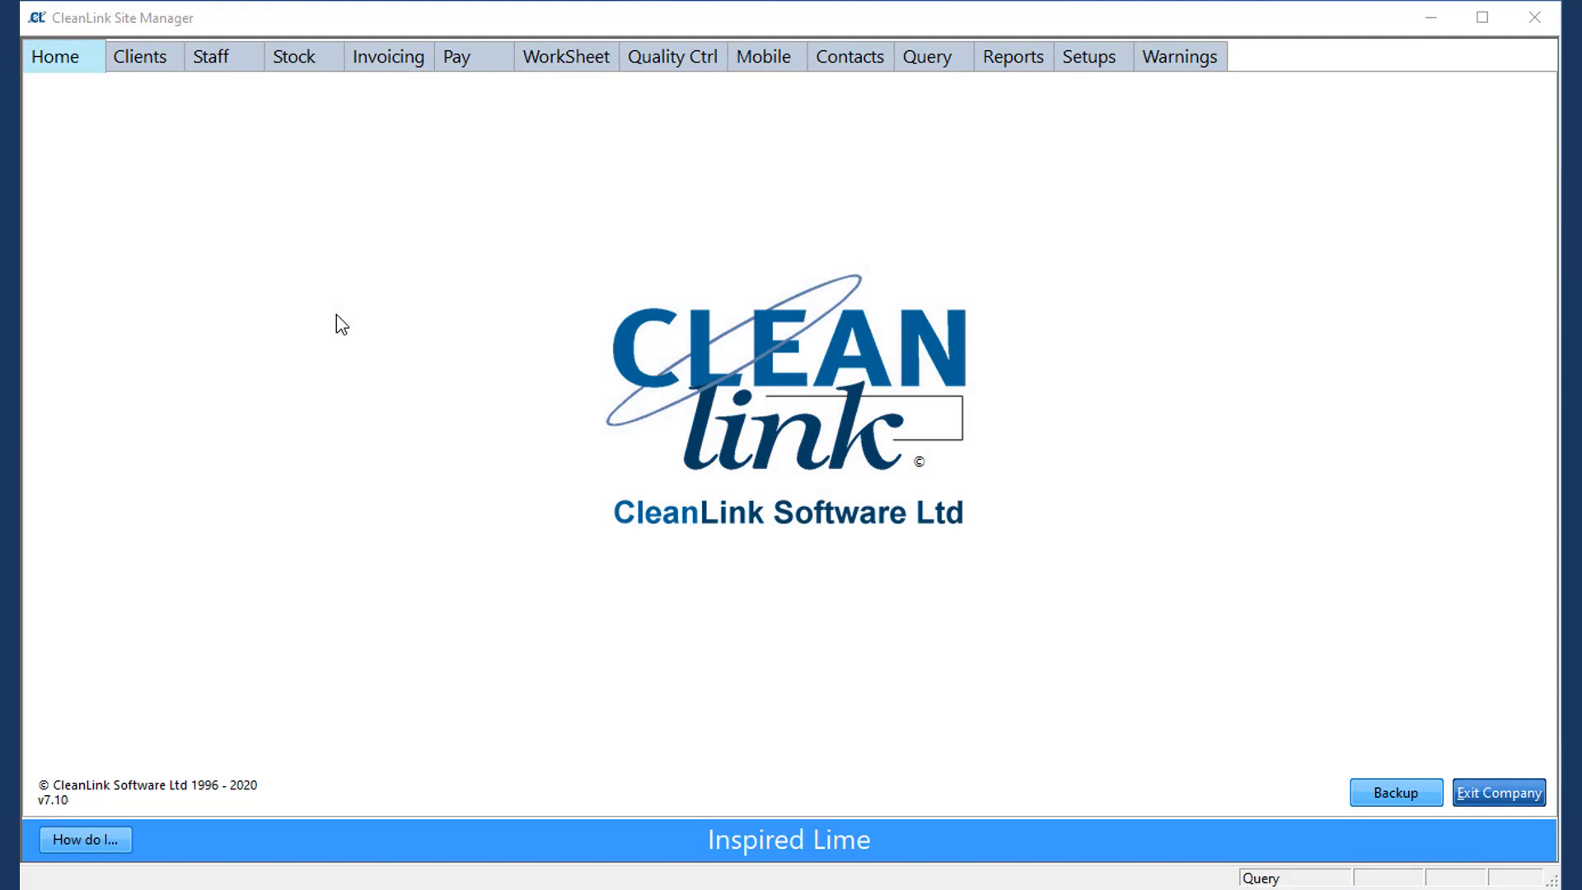
# Step: Run the EOY Staff Audit for all staff for tax year 2019 and print the report
pyautogui.click(506, 69)
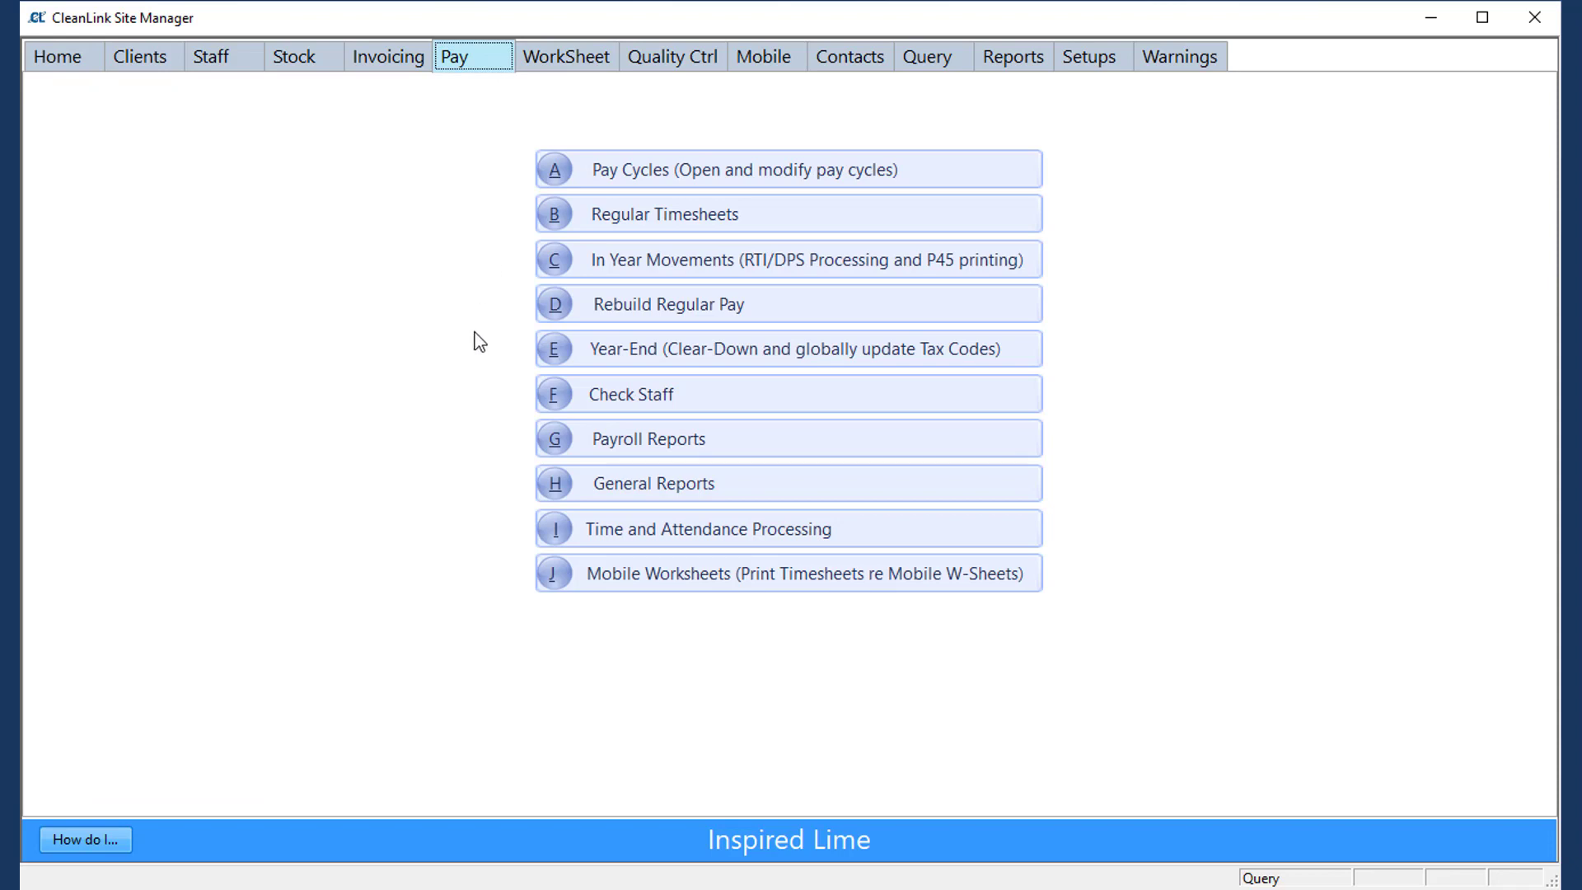
pyautogui.click(574, 369)
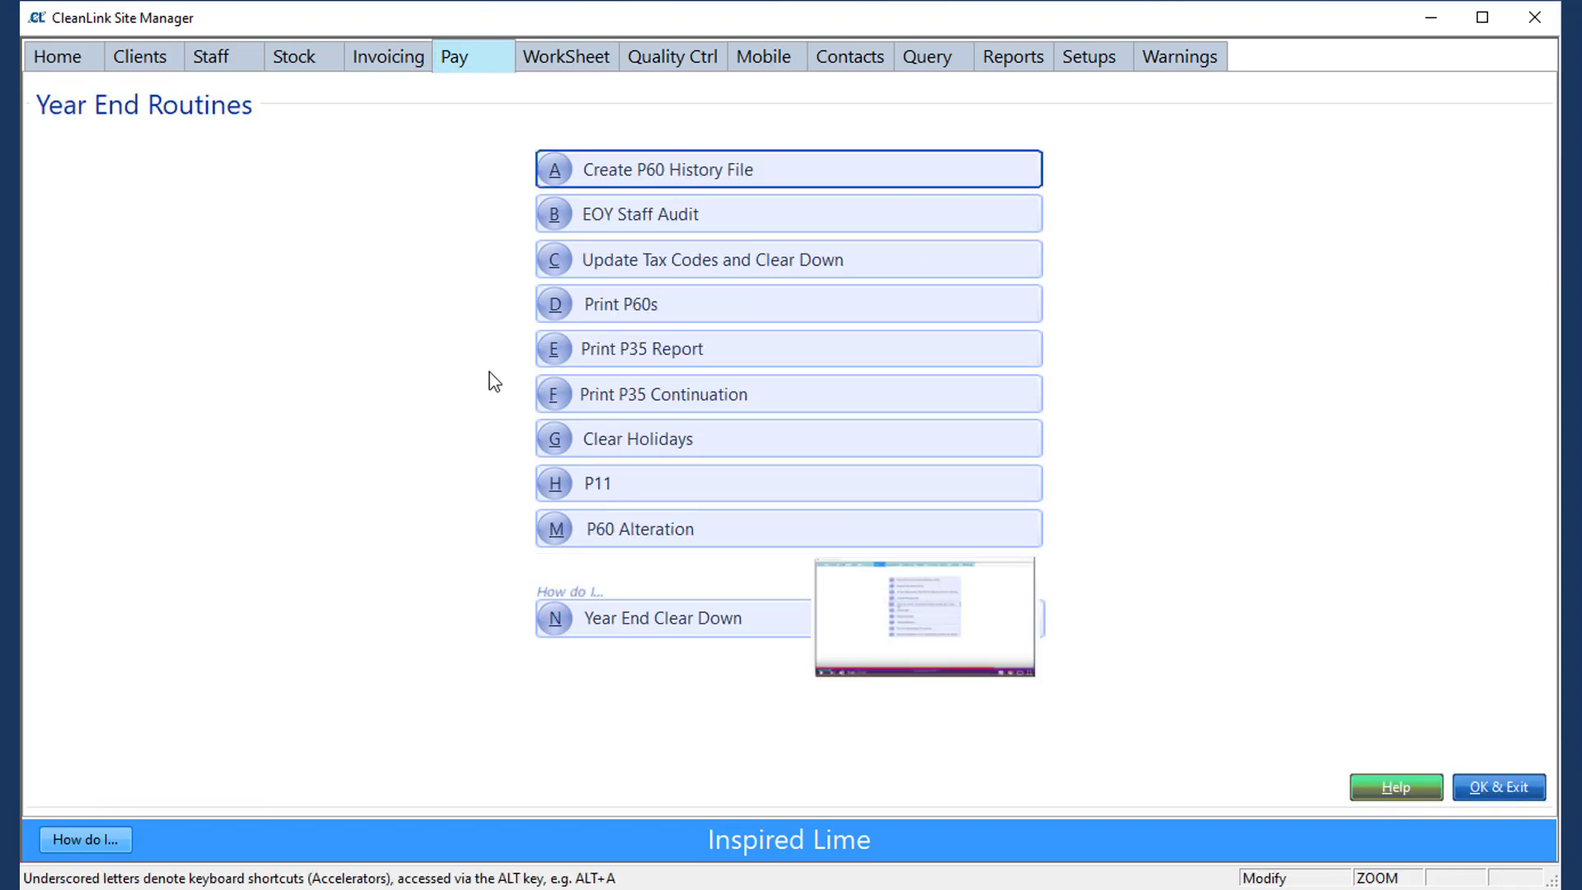
pyautogui.click(560, 215)
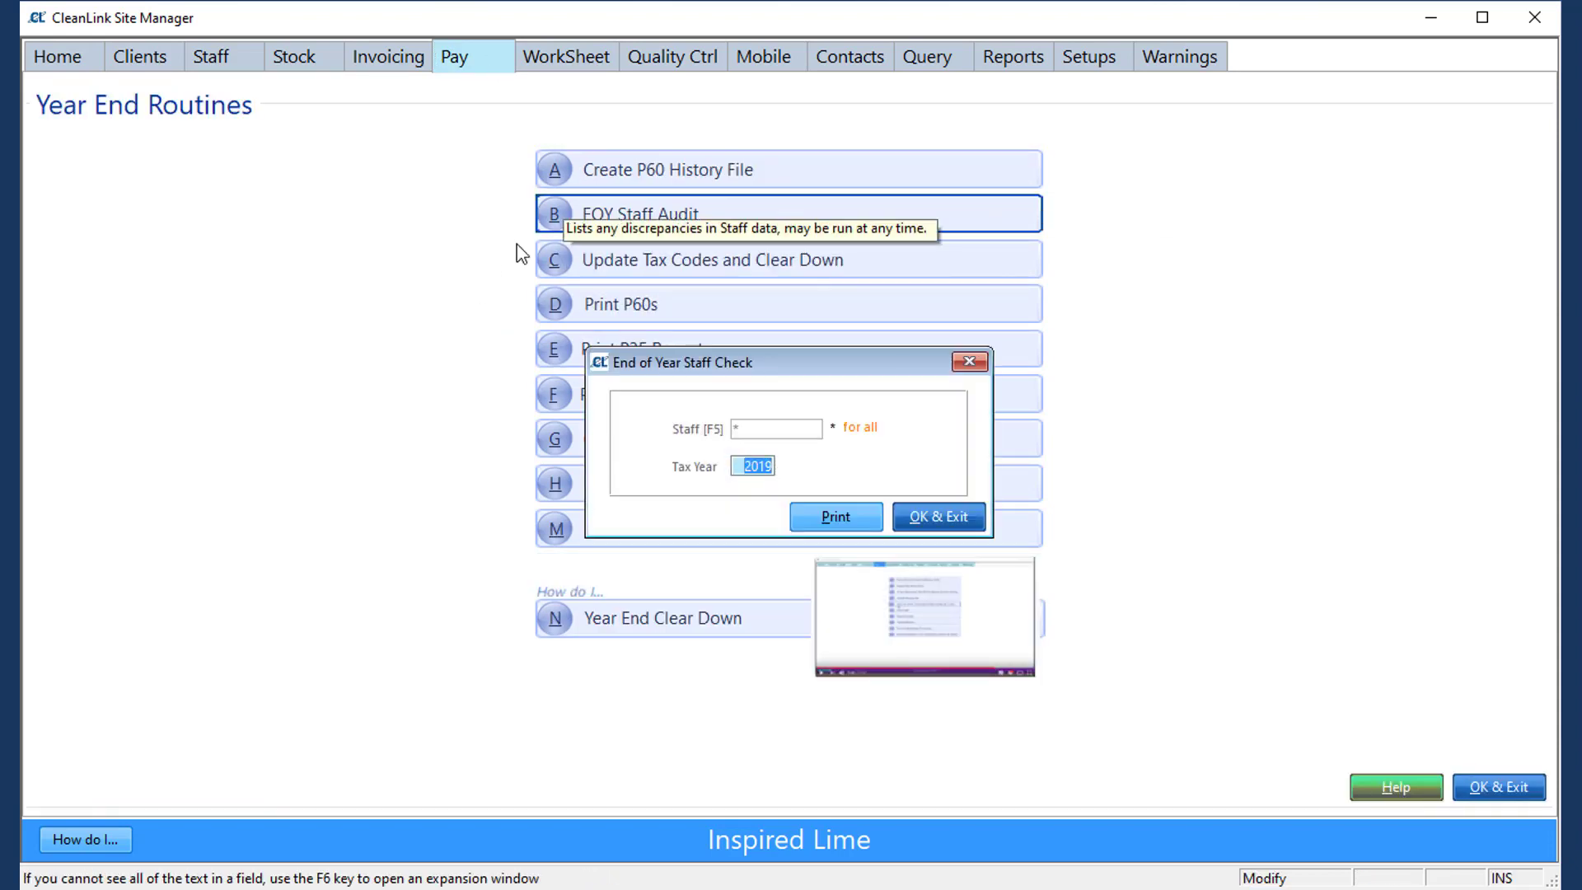
pyautogui.click(834, 517)
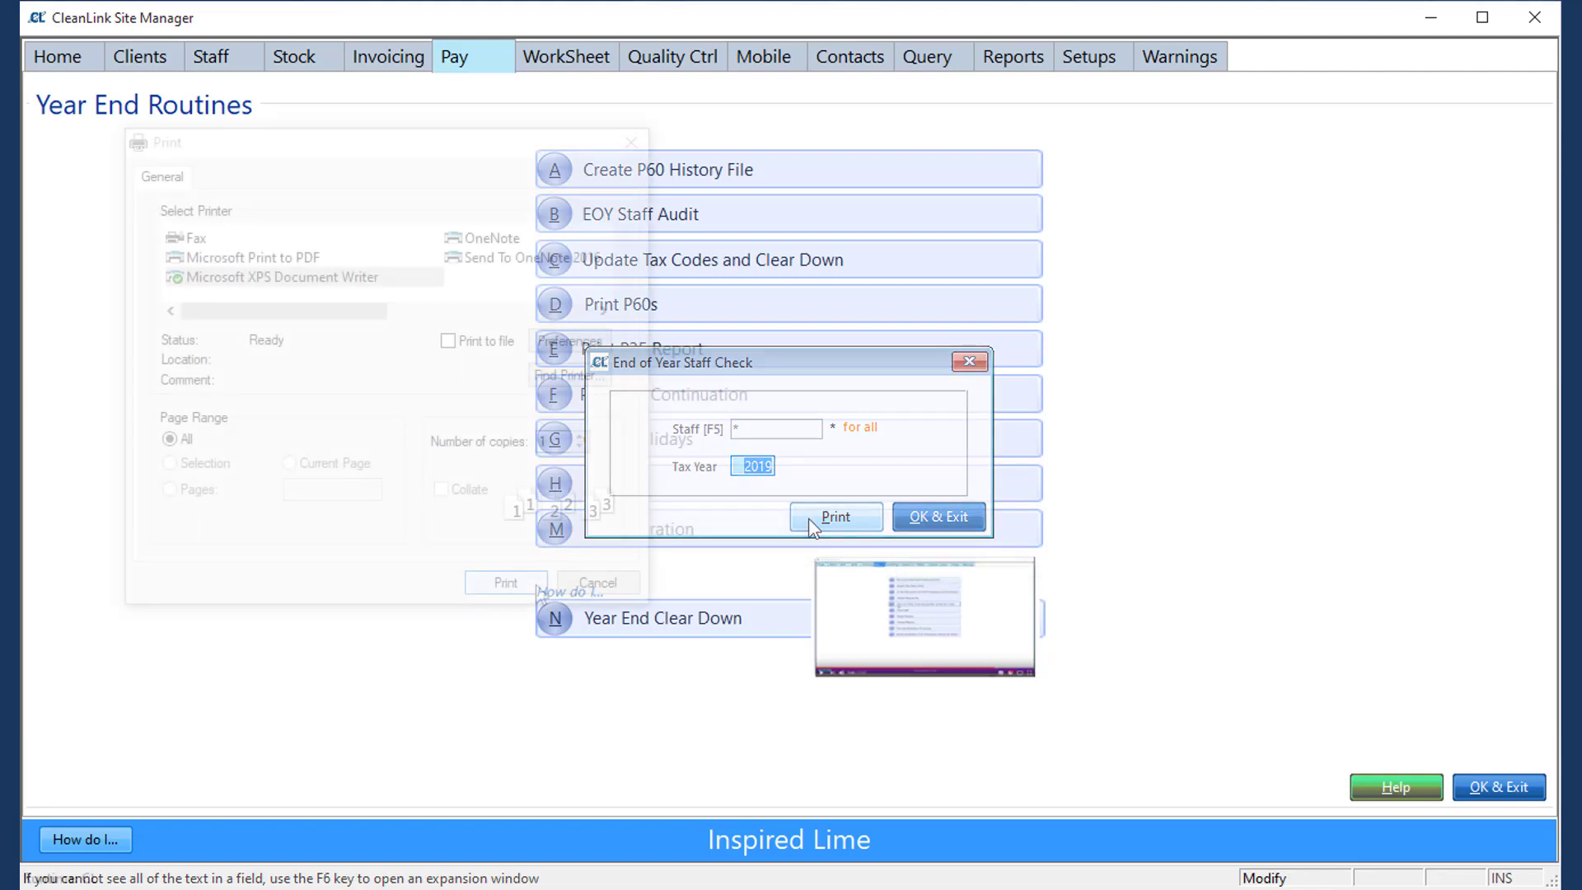
pyautogui.click(537, 588)
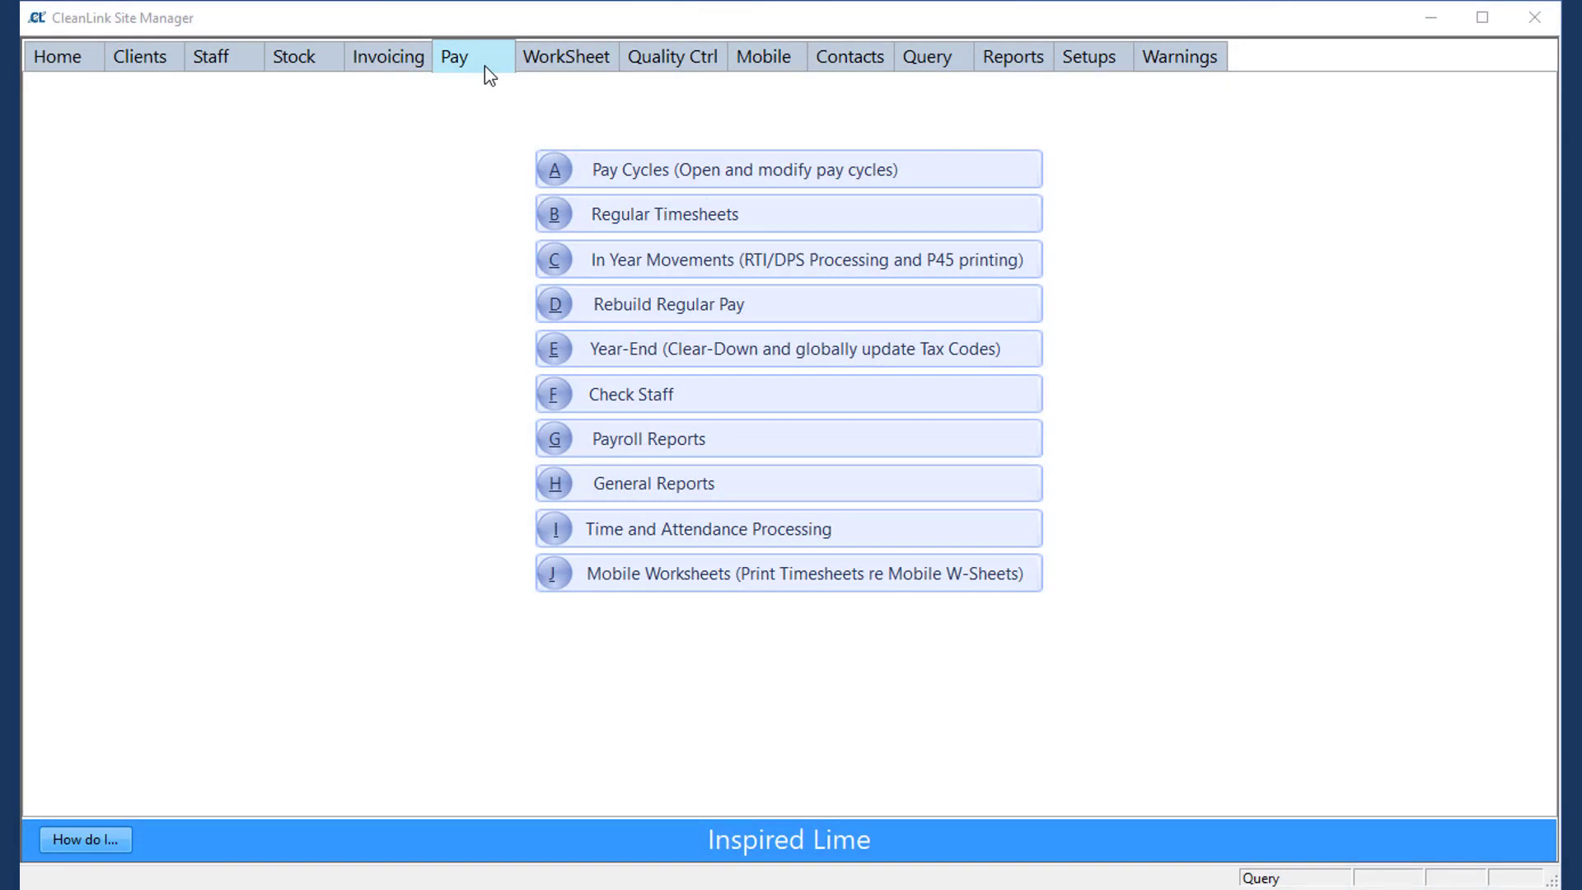
# Step: Create the P60 history file for tax year 2019/2020, covering all pay cycles and sorted by staff number
pyautogui.click(574, 361)
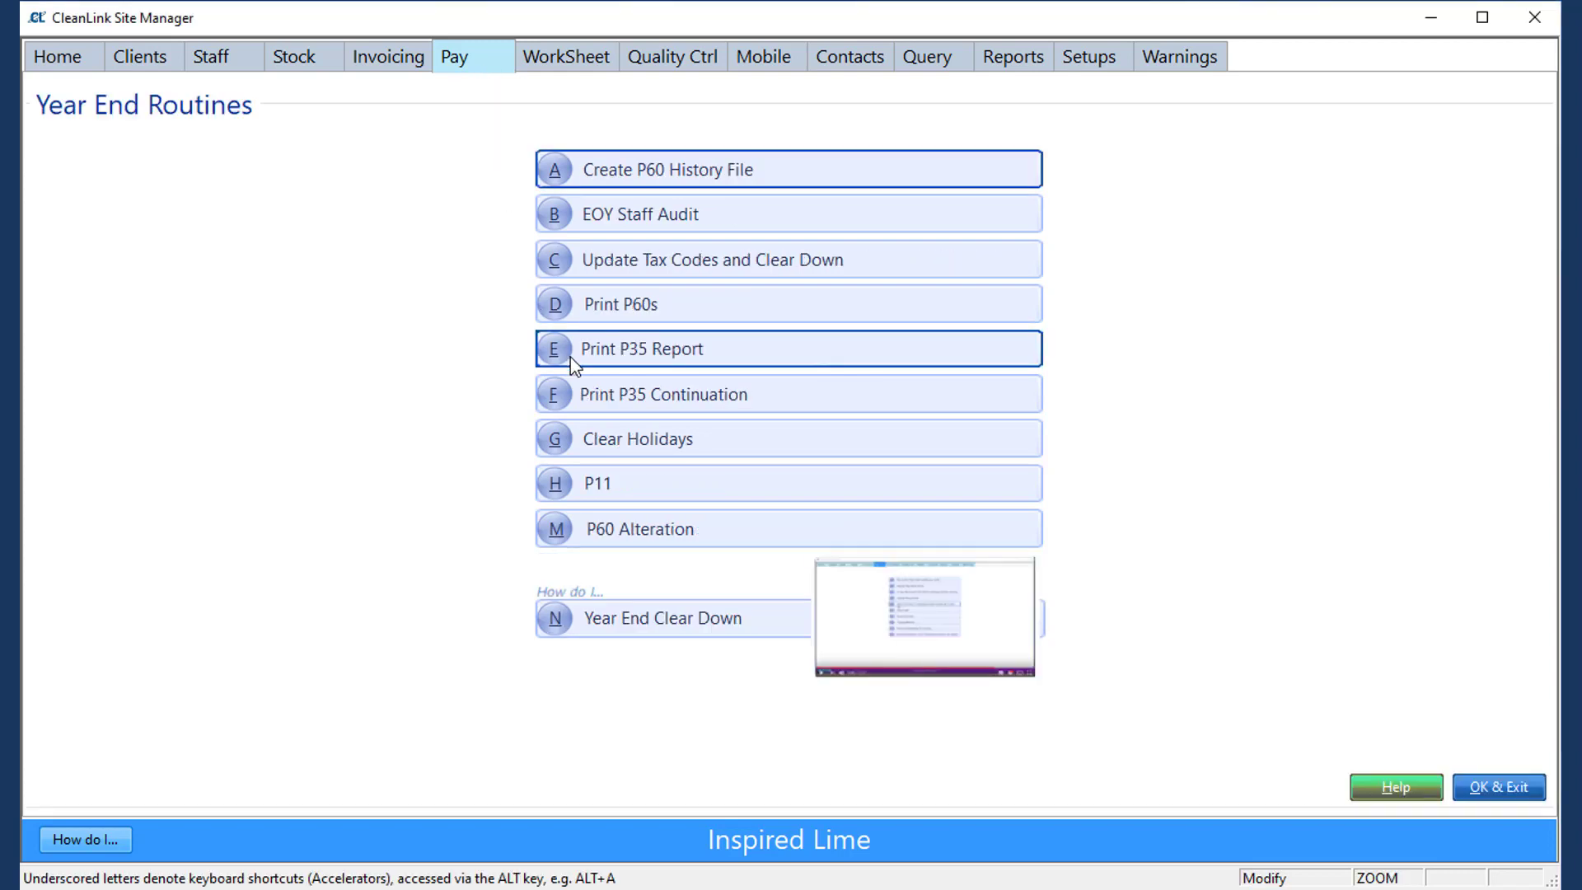
pyautogui.click(574, 181)
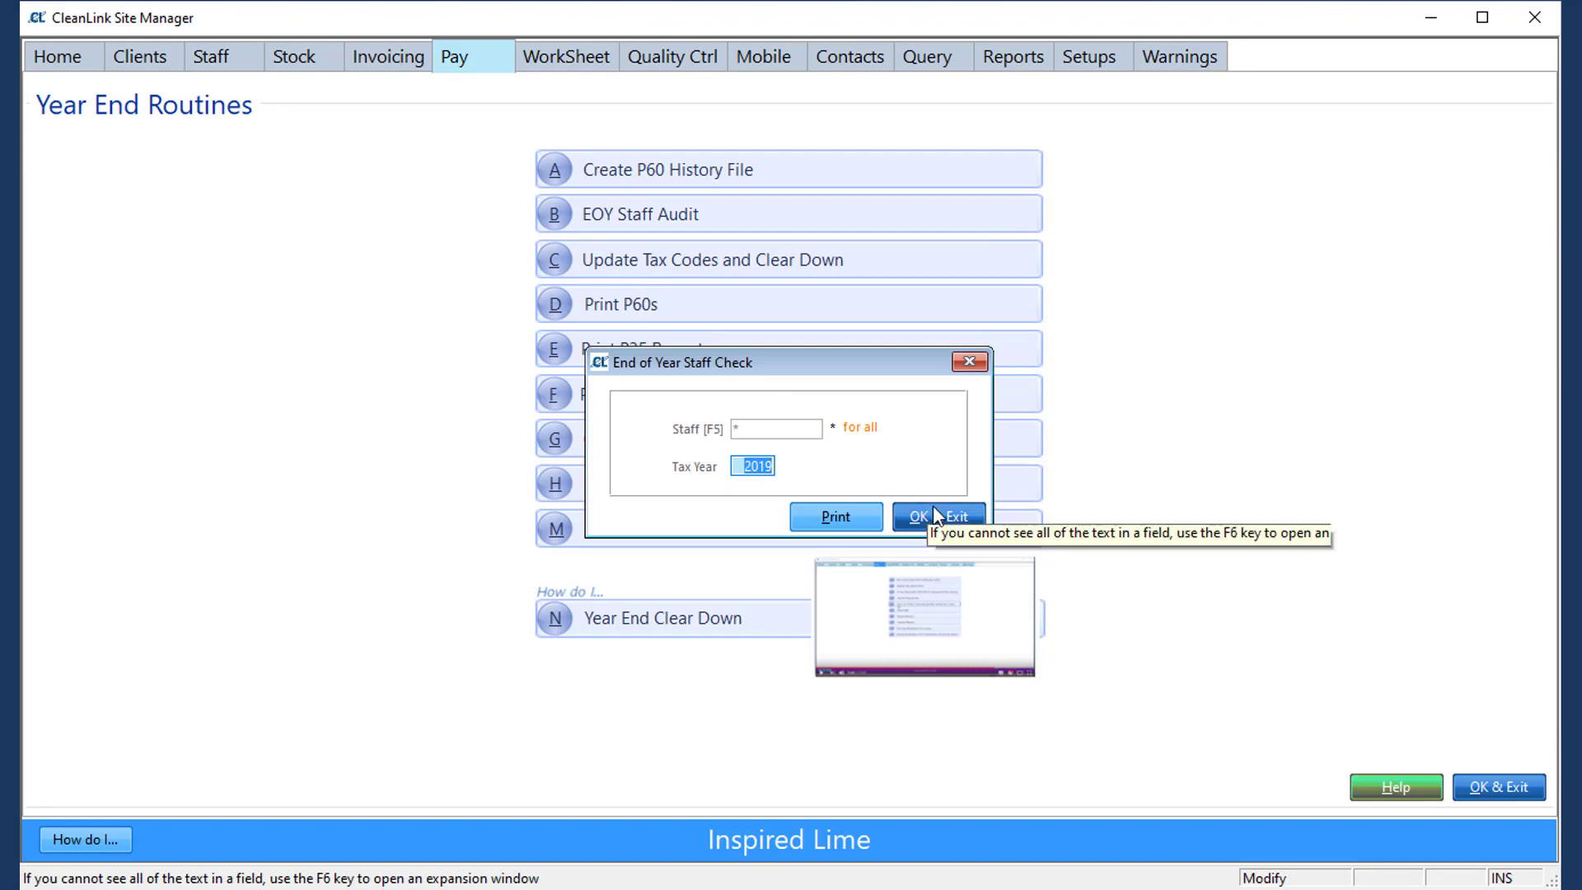
pyautogui.click(956, 527)
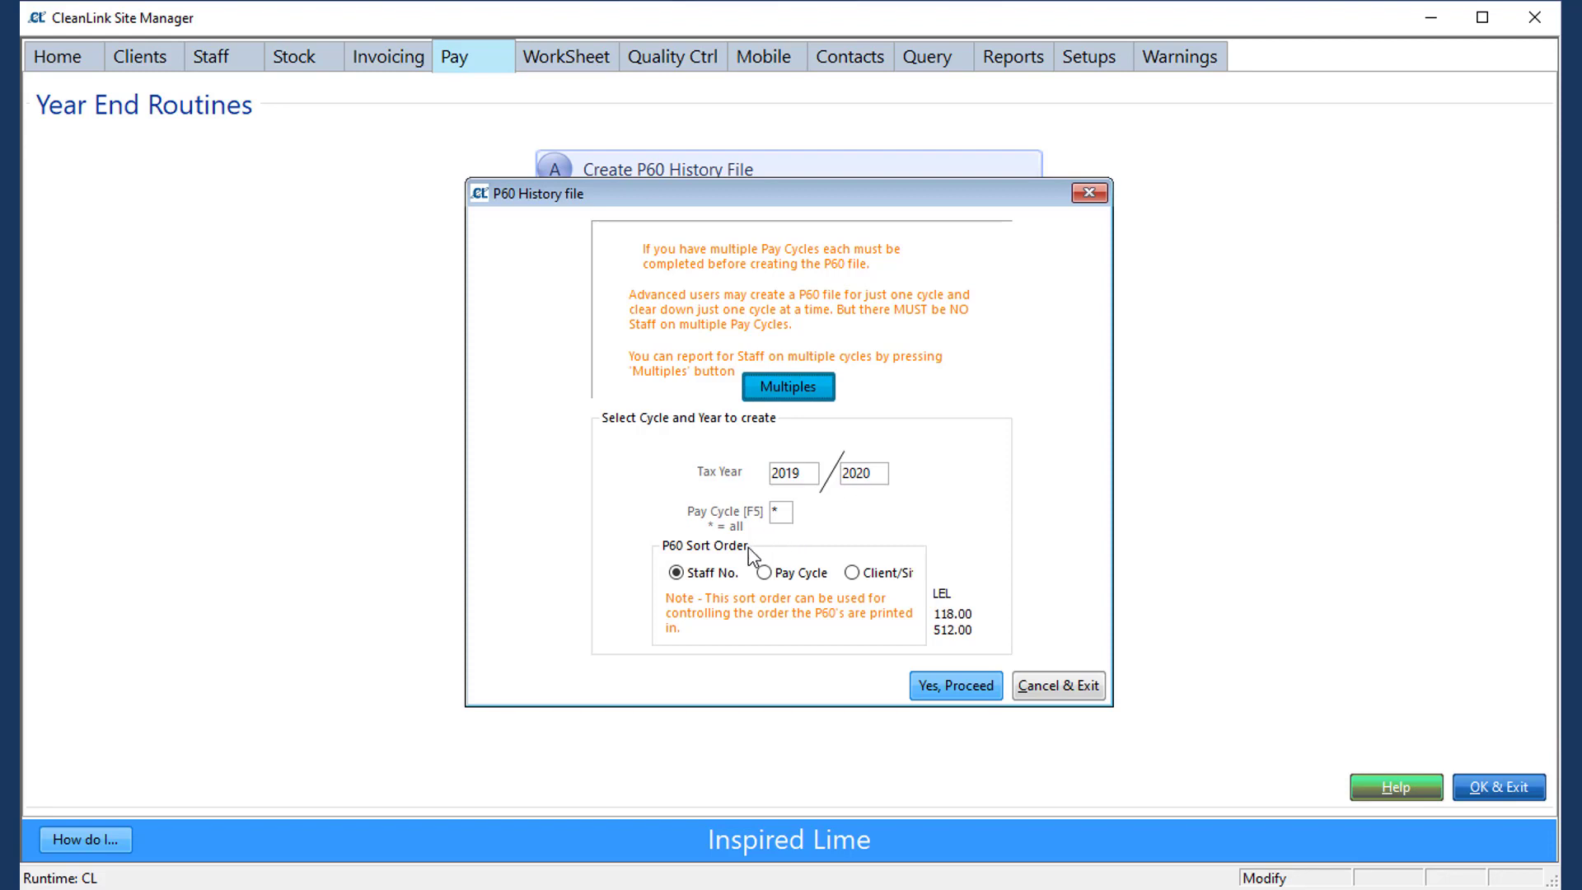
pyautogui.click(960, 693)
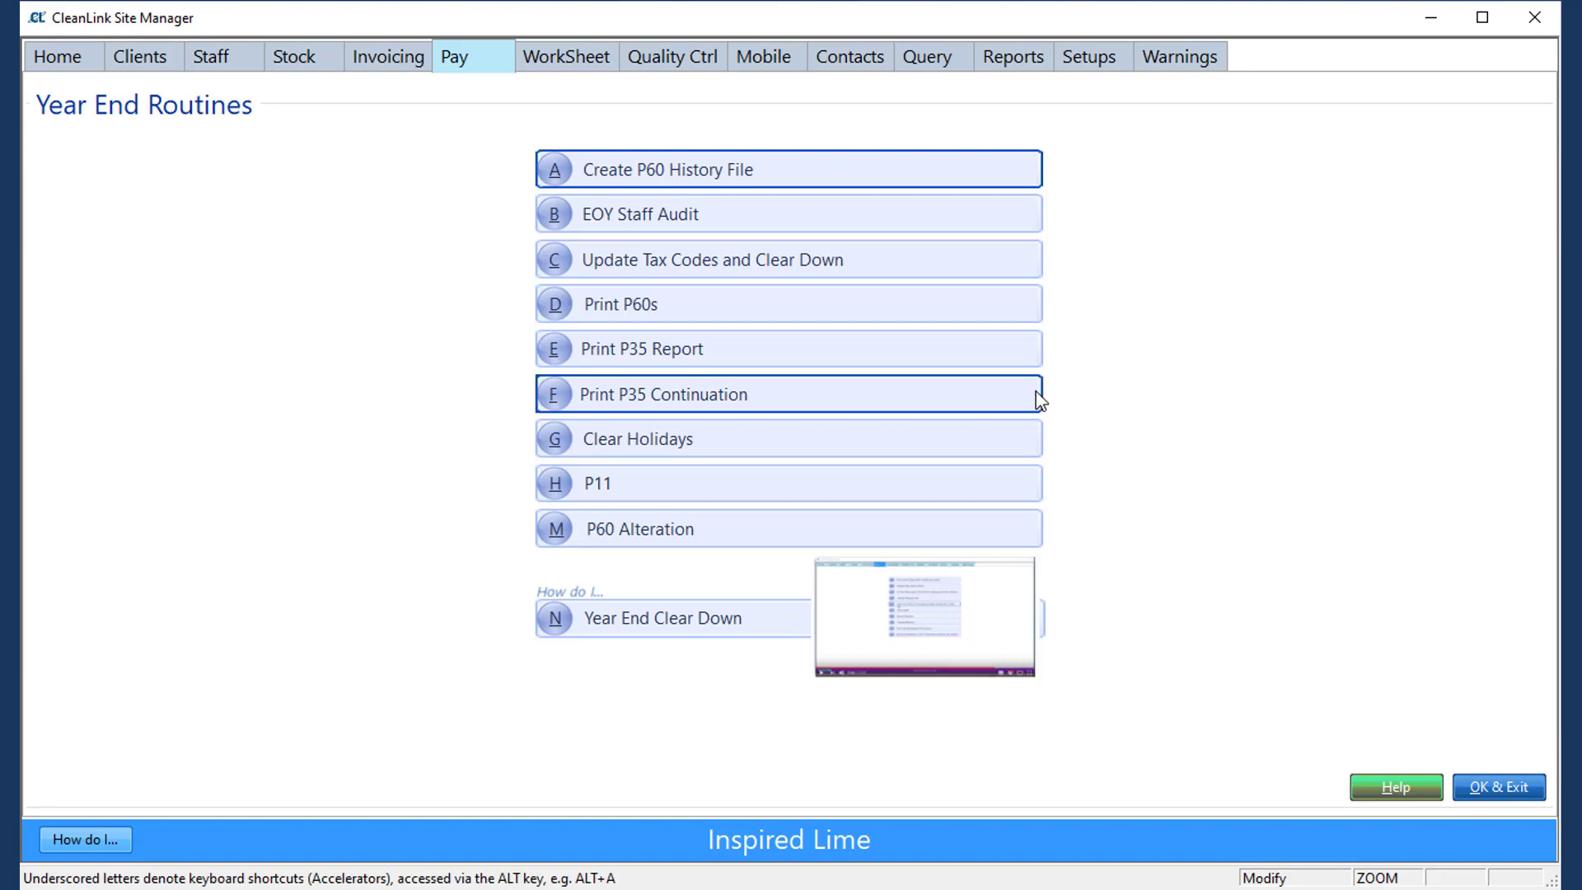
# Step: Print Substitute P60s for all payroll cycles for 2019/2020, including zero Tax/NI staff, with print preview enabled
pyautogui.click(959, 313)
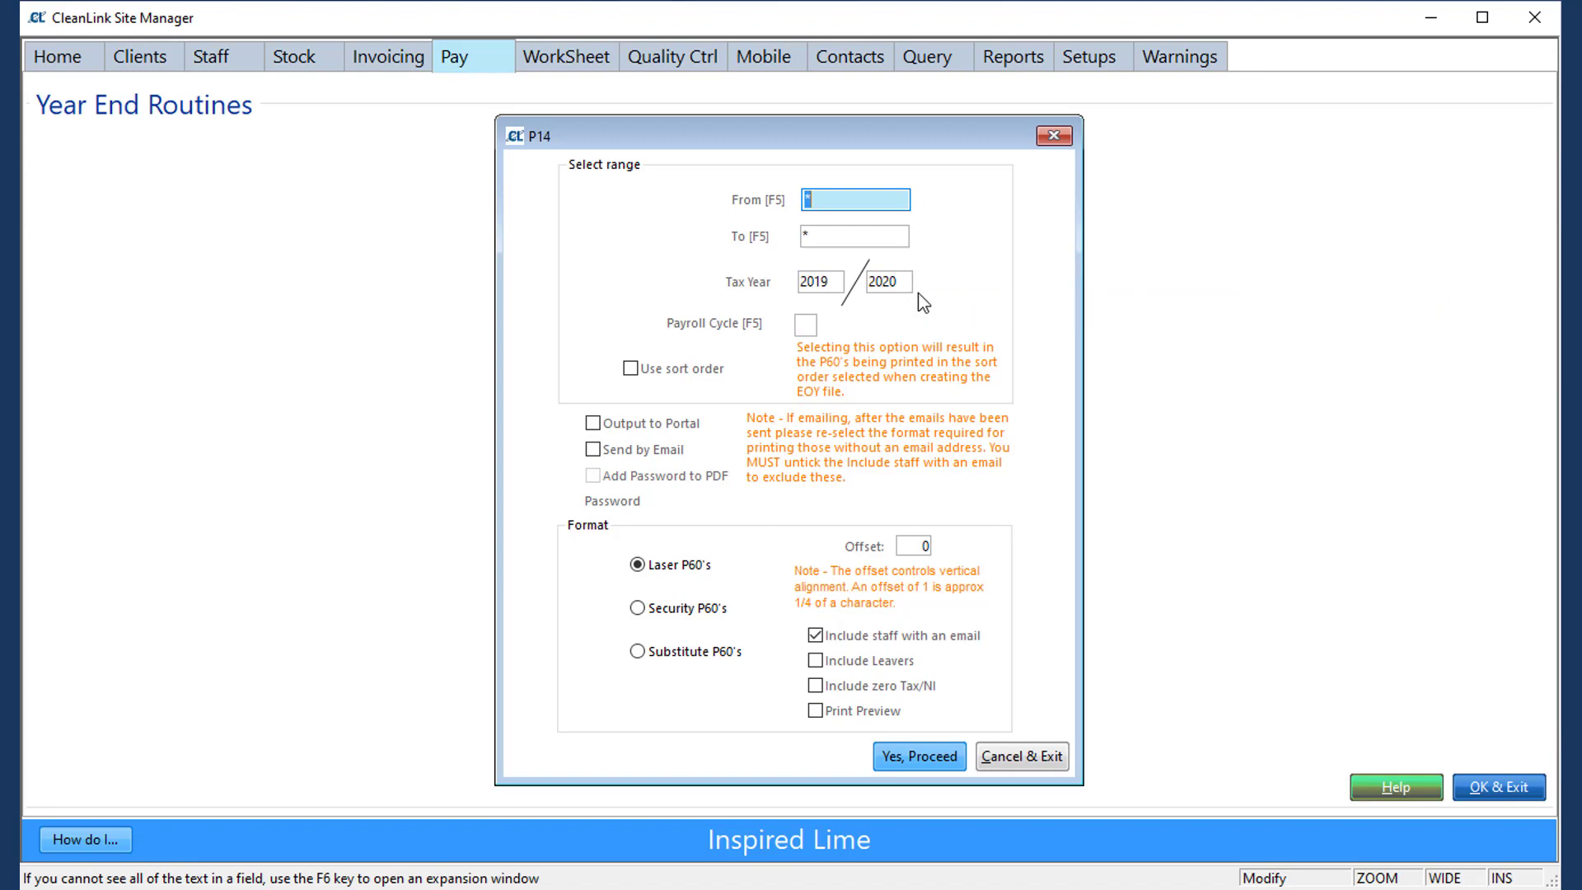
pyautogui.click(813, 328)
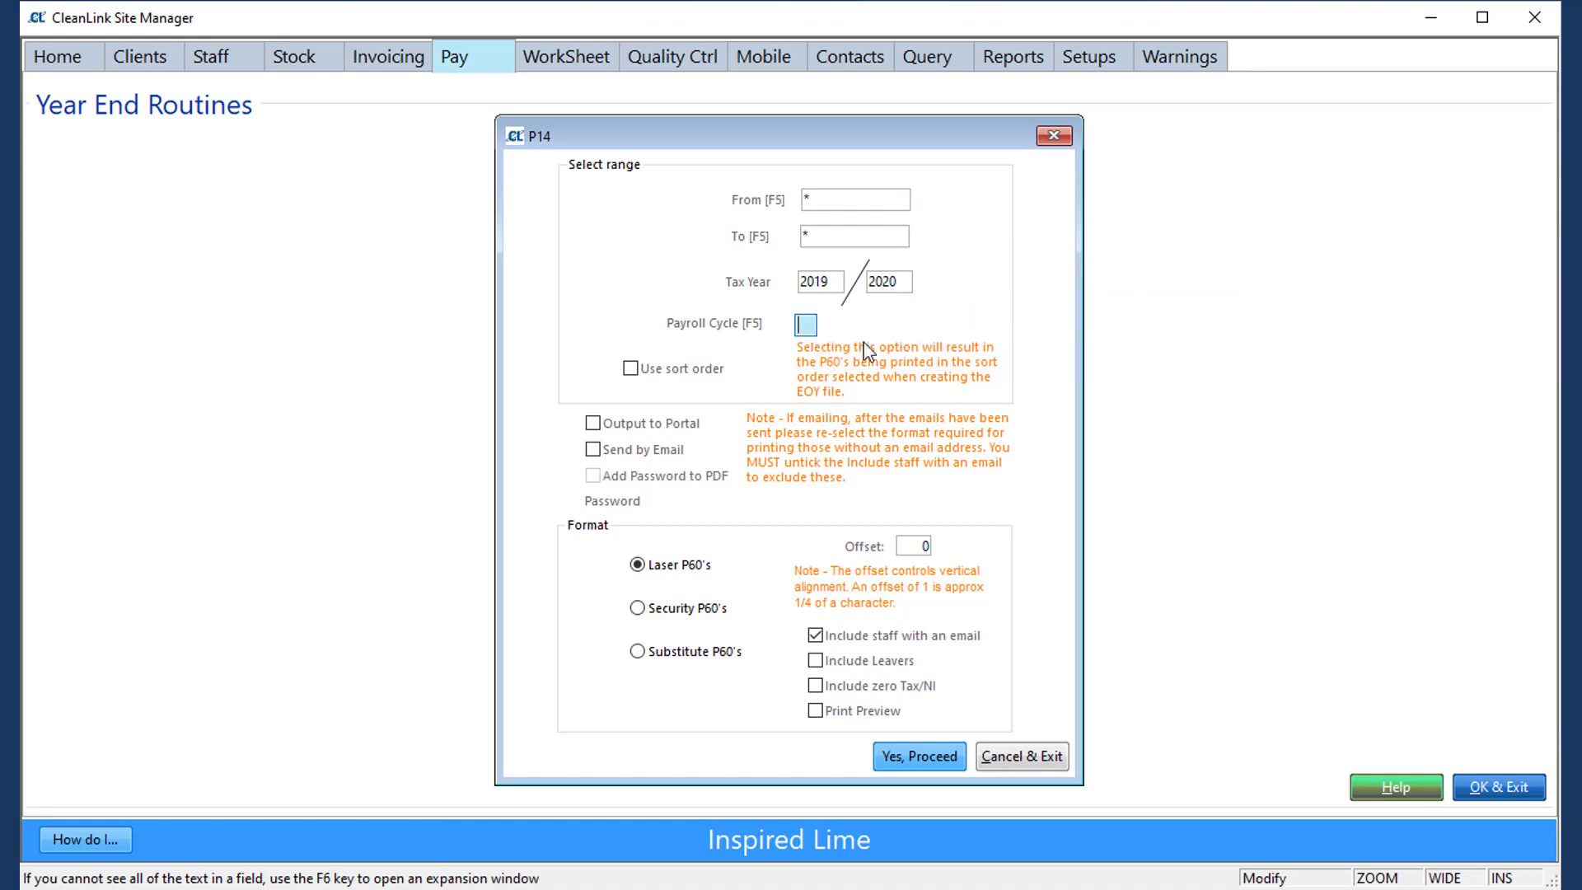
pyautogui.write('*')
pyautogui.click(637, 651)
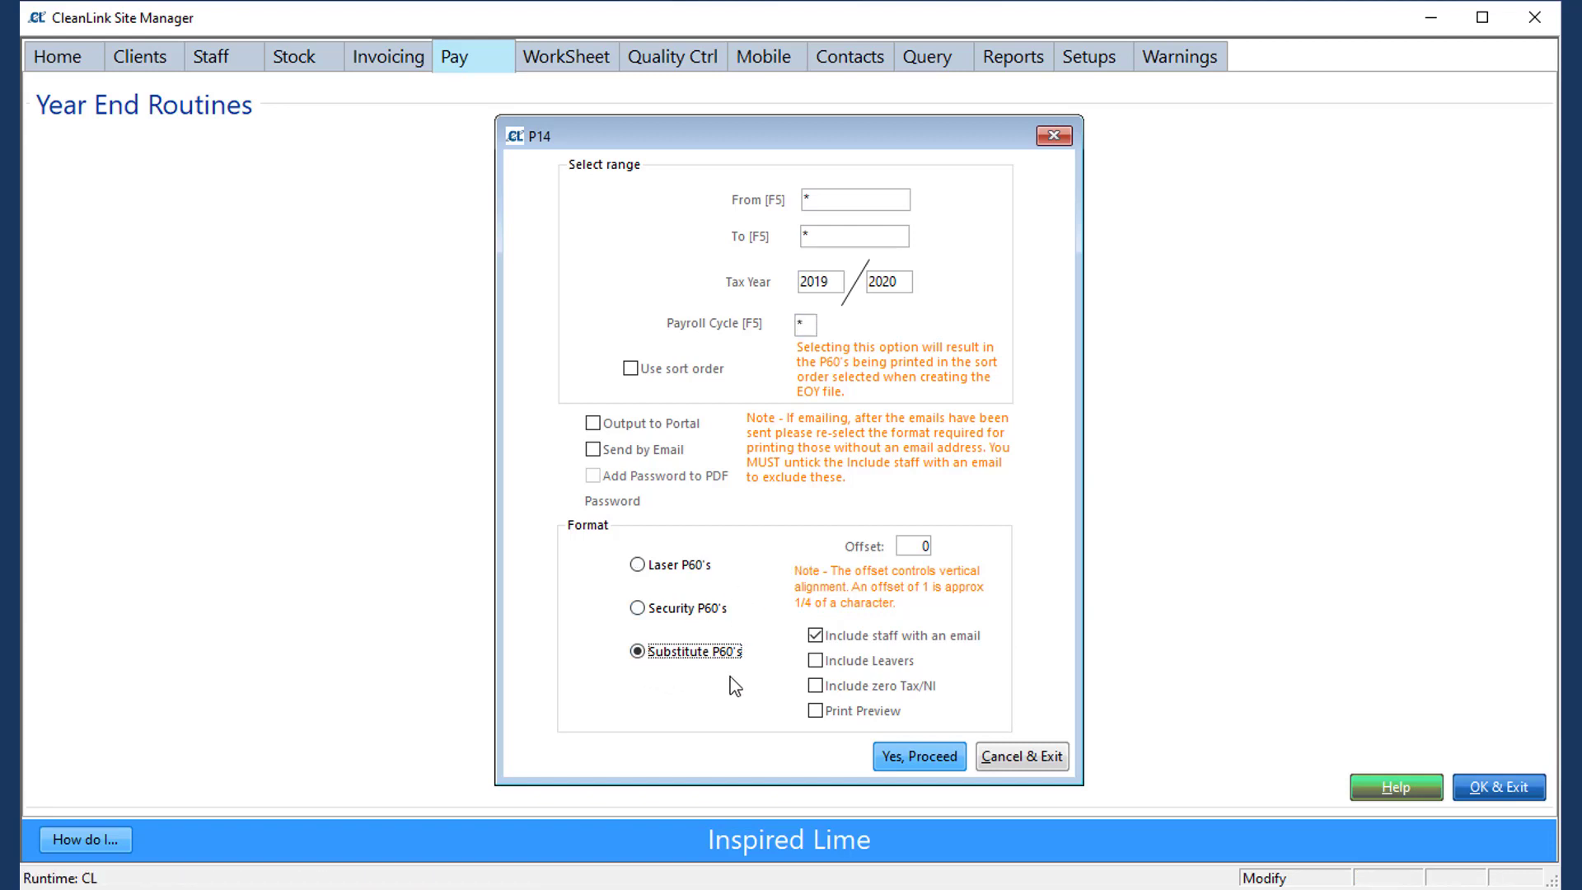
pyautogui.click(816, 684)
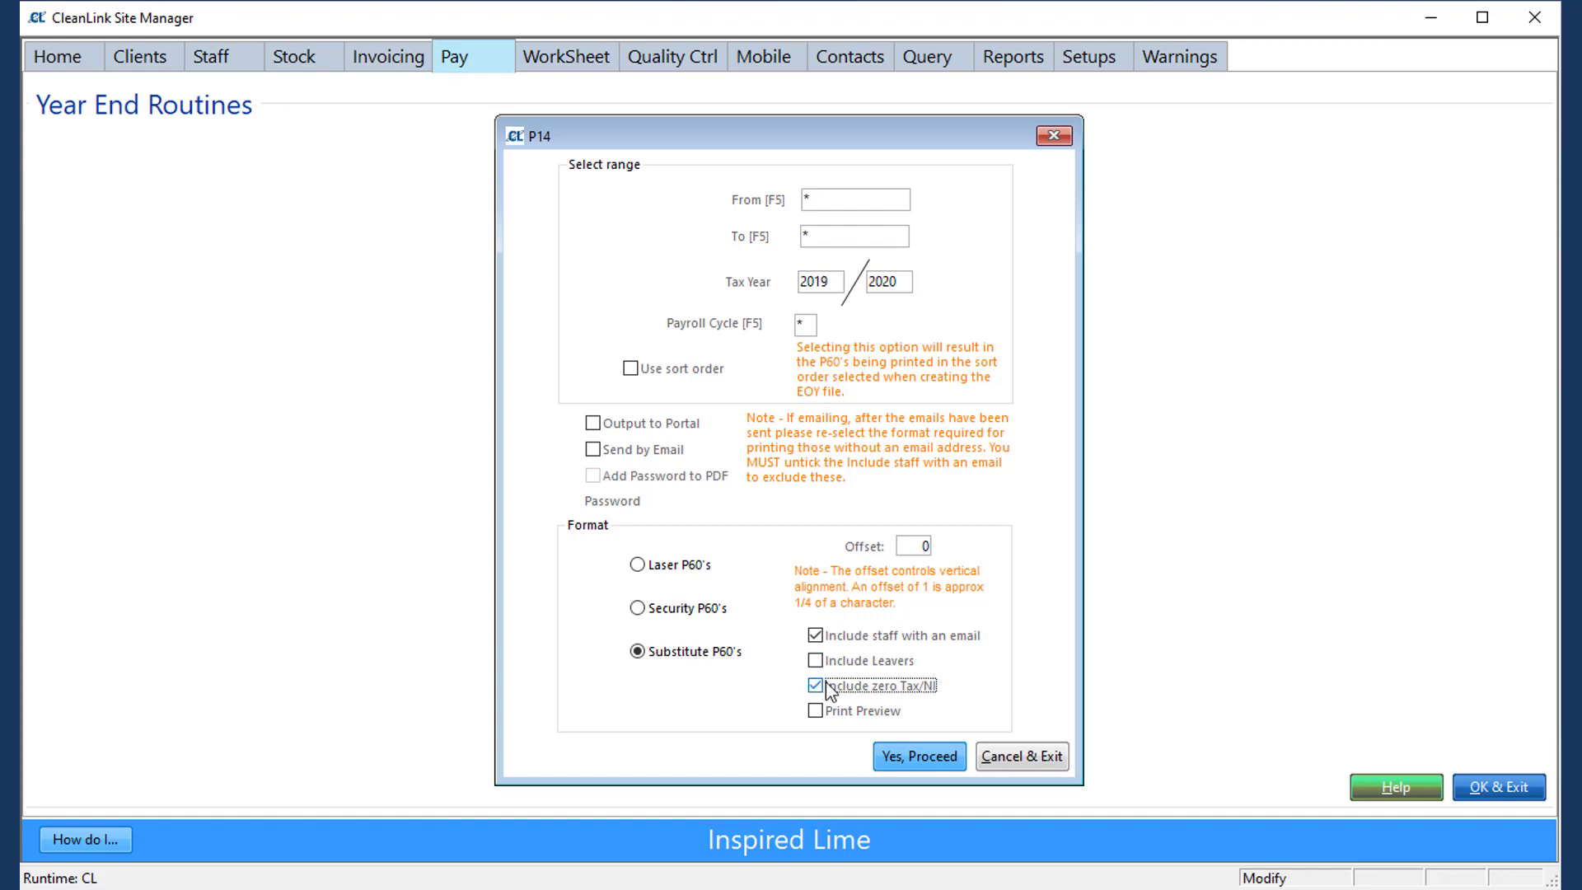
pyautogui.click(819, 712)
pyautogui.click(939, 753)
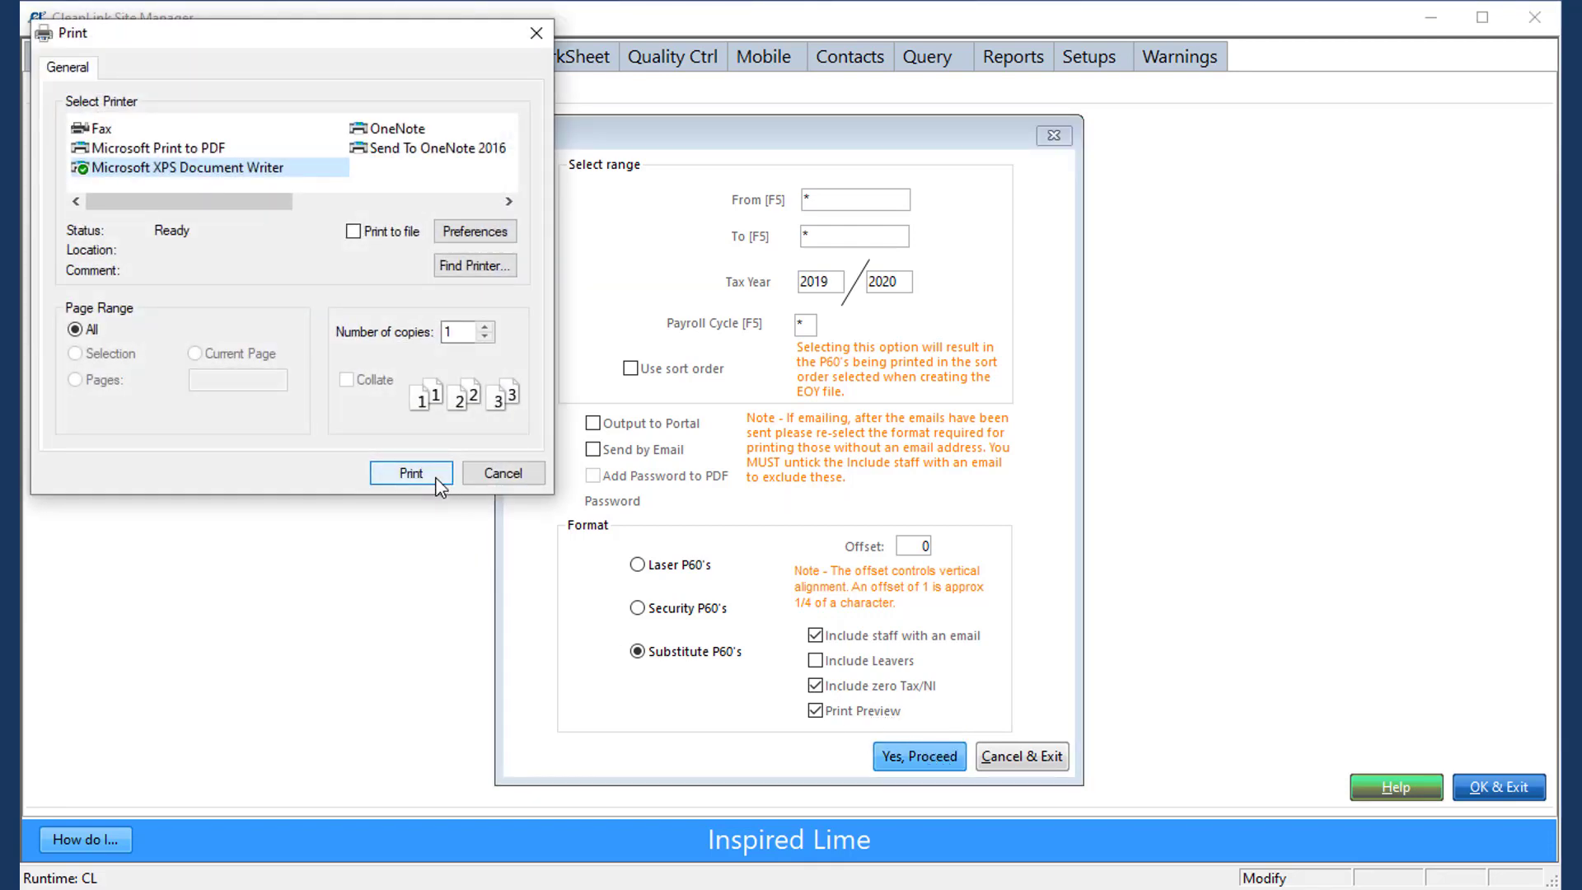
pyautogui.click(436, 476)
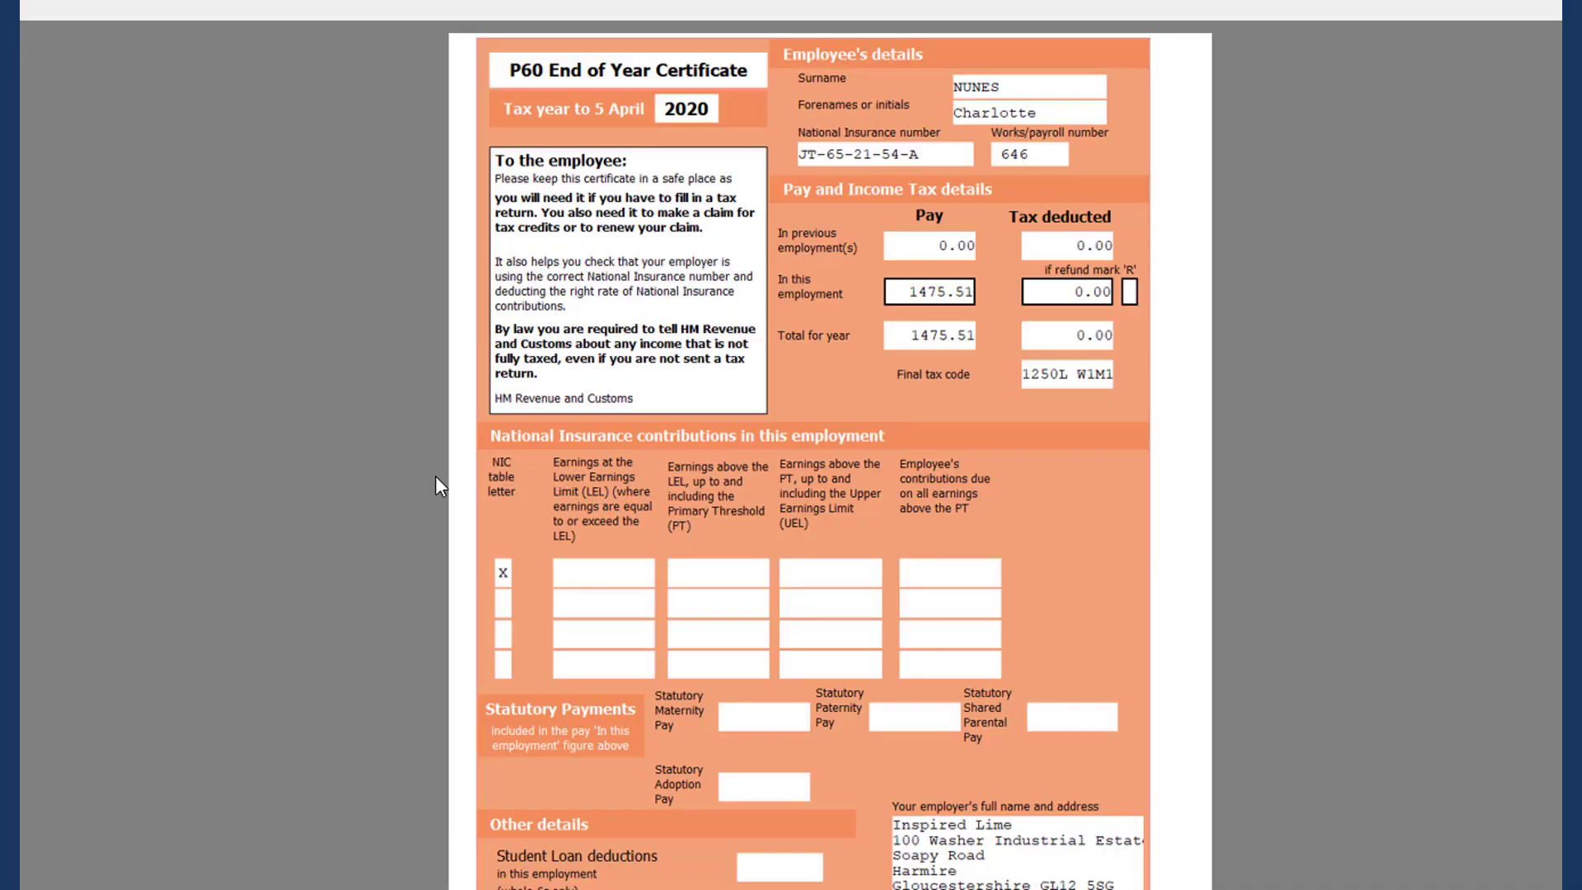